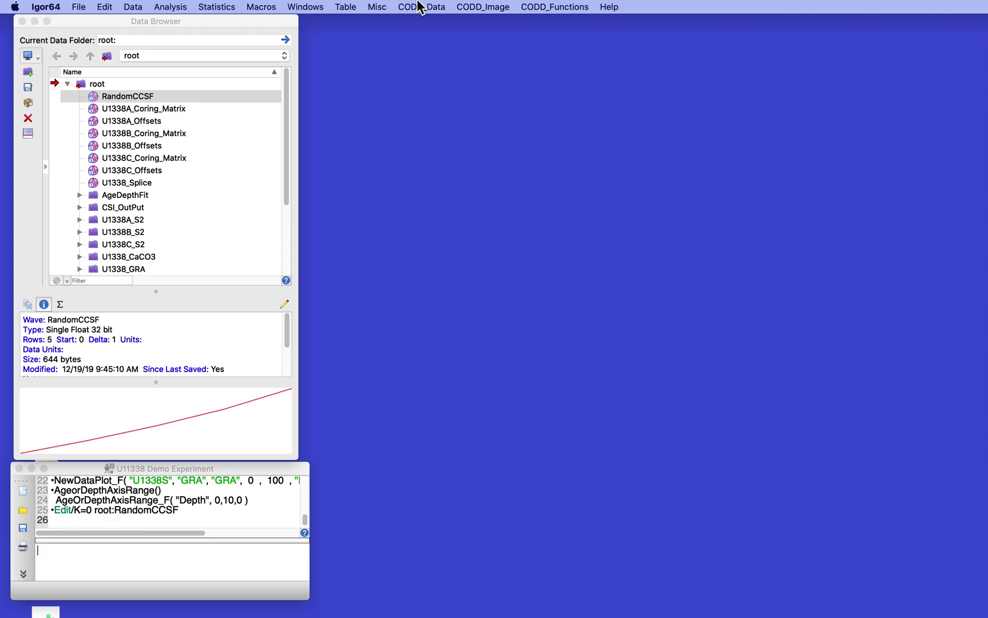
Step: Create a splice sample list for site U1338 with starting depth 30, sampling interval 0.1 m and 101 samples
{"action": "left_click", "coordinate": [420, 7]}
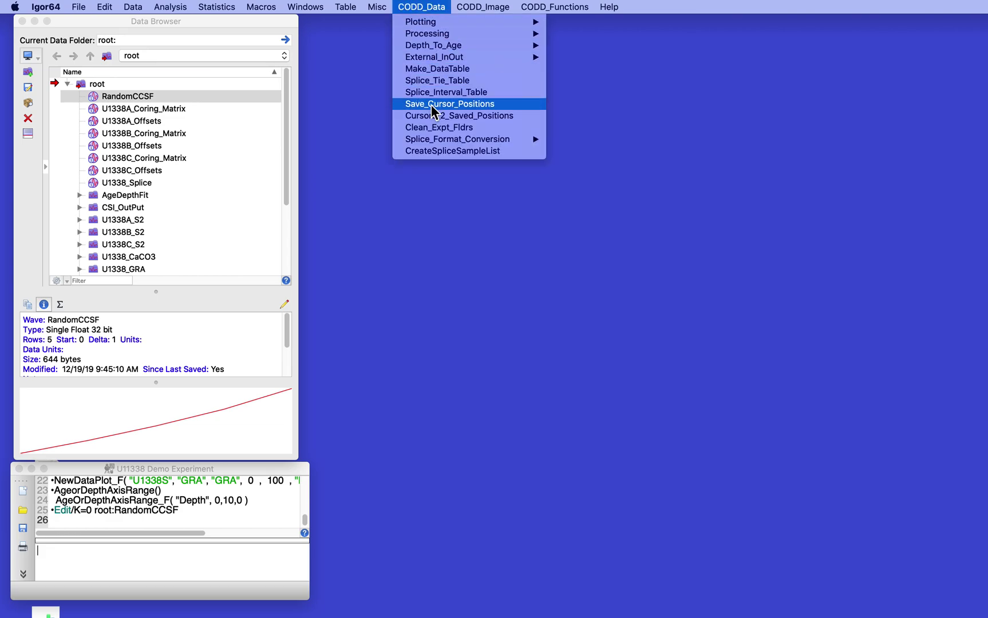
{"action": "left_click", "coordinate": [431, 151]}
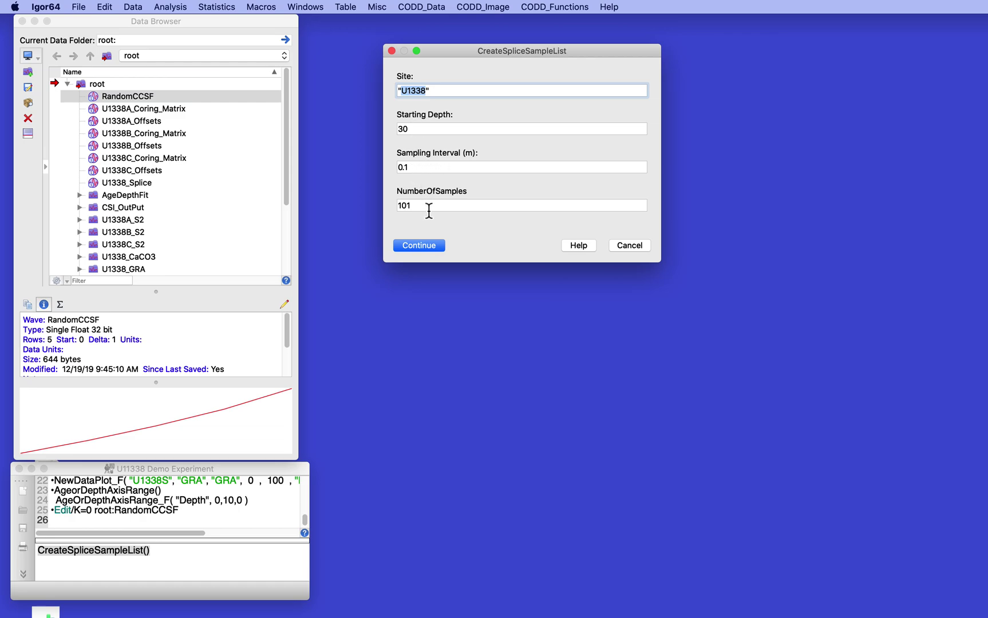
{"action": "left_click", "coordinate": [413, 248]}
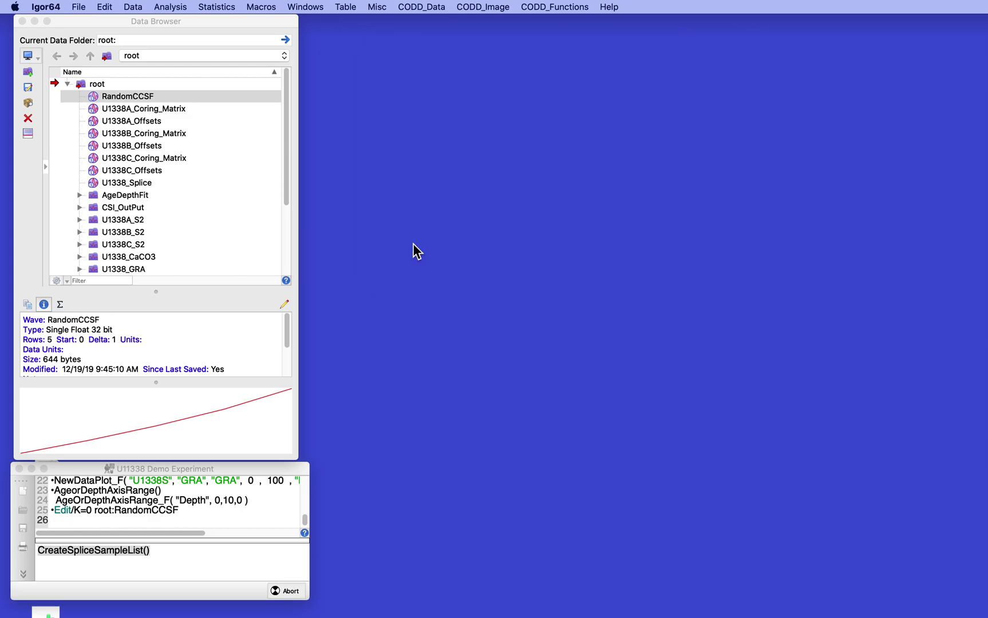
Step: Close the CSI_List_Table without saving its recreation macro and move the CSI Calculations table beside the Data Browser
{"action": "left_click_drag", "start_coordinate": [553, 293], "coordinate": [461, 102]}
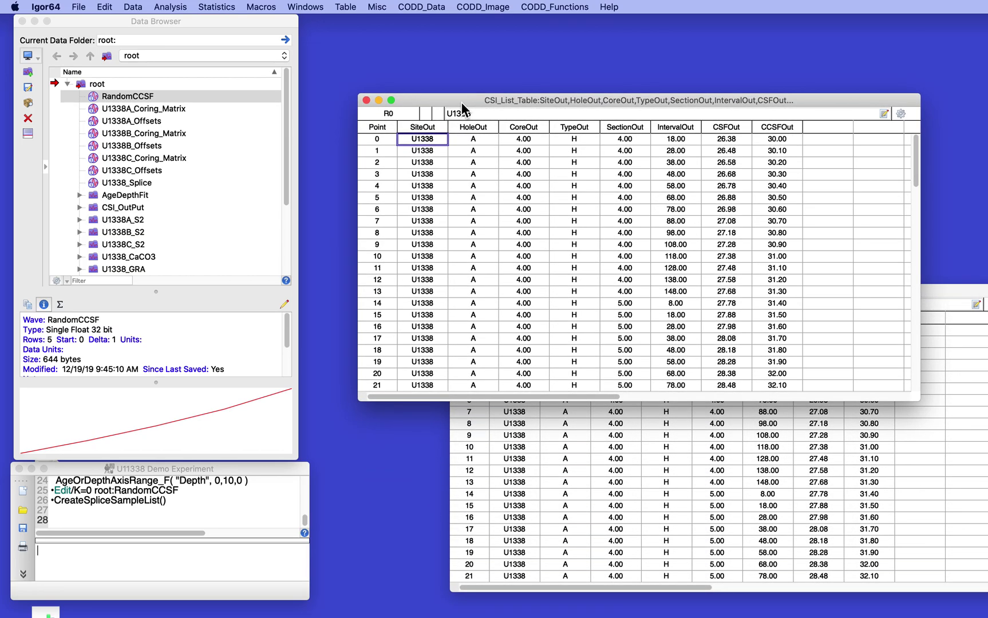
{"action": "left_click", "coordinate": [364, 100]}
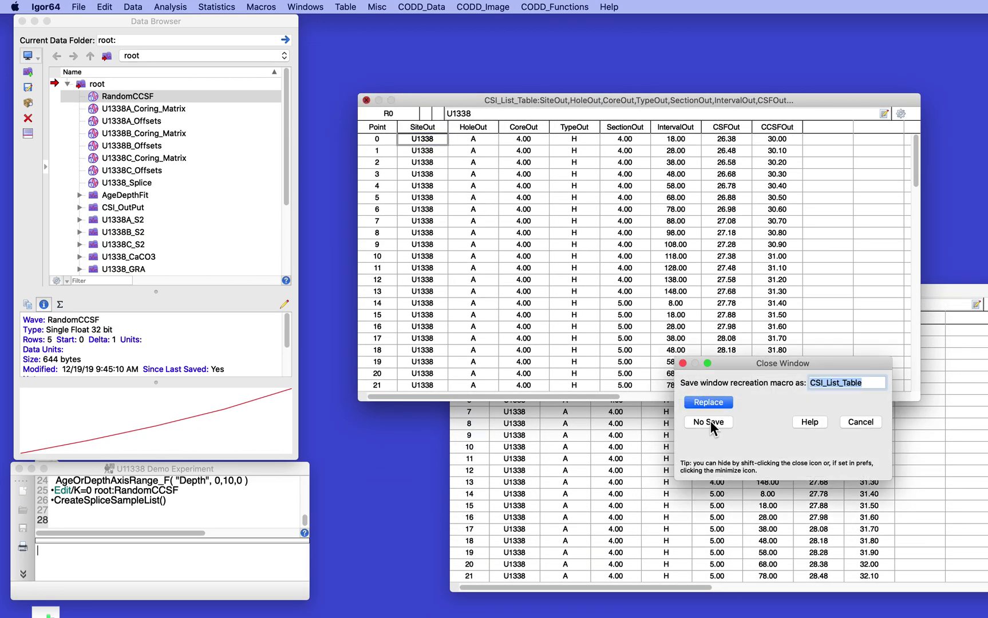
{"action": "left_click", "coordinate": [710, 422]}
{"action": "left_click_drag", "start_coordinate": [658, 286], "coordinate": [556, 81]}
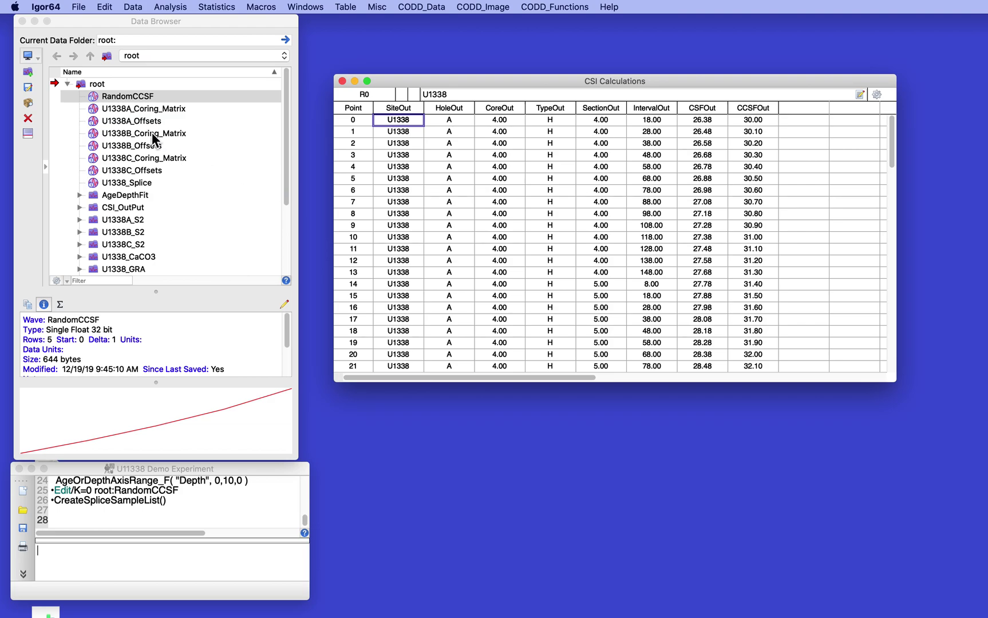
Step: Expand the CSI_OutPut data folder in the Data Browser to show its waves
{"action": "scroll", "coordinate": [153, 132], "scroll_direction": "down", "scroll_amount": 1}
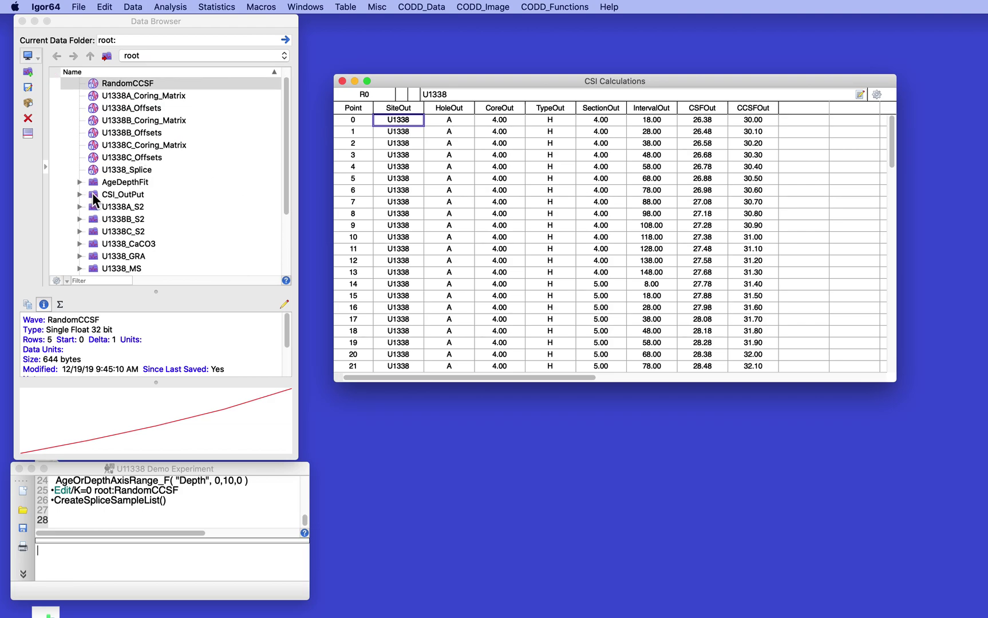
{"action": "left_click", "coordinate": [95, 200]}
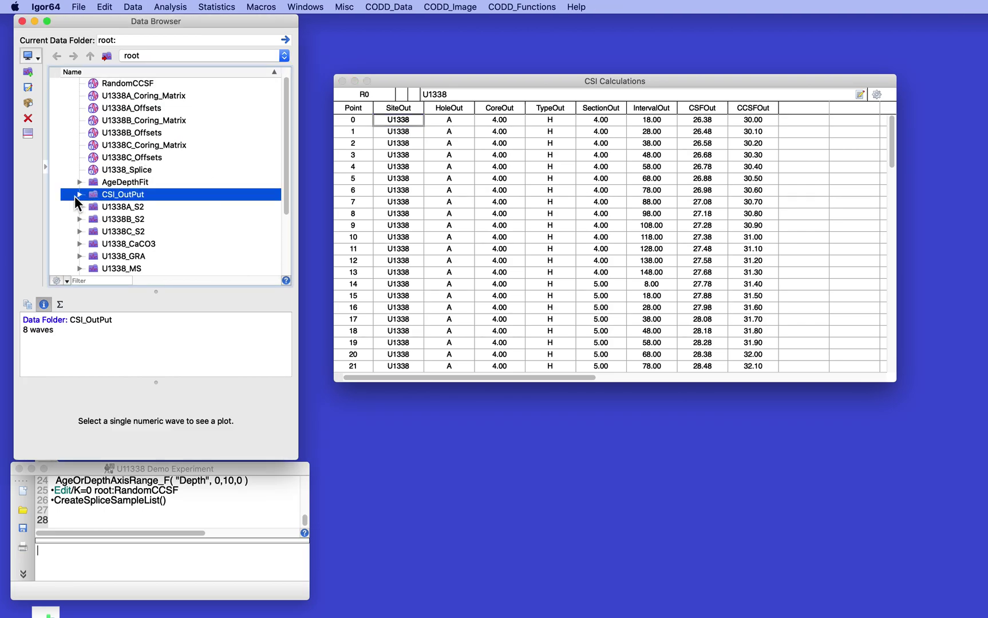
{"action": "left_click", "coordinate": [80, 195]}
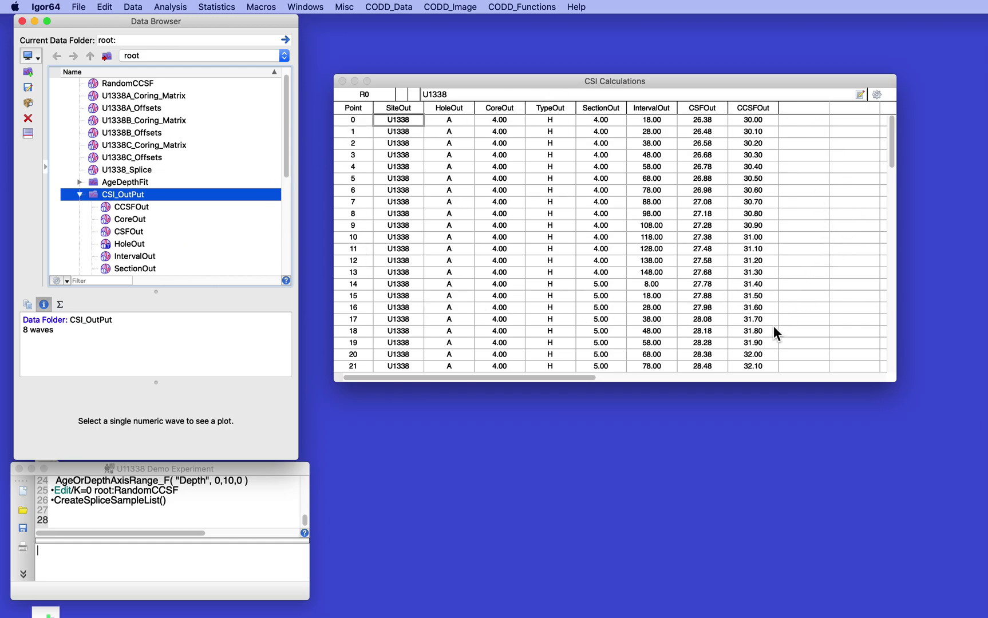
Step: Check the last and first CCSFOut values in the CSI Calculations table, then close the table
{"action": "scroll", "coordinate": [471, 226], "scroll_direction": "down", "scroll_amount": 18}
{"action": "scroll", "coordinate": [472, 223], "scroll_direction": "down", "scroll_amount": 9}
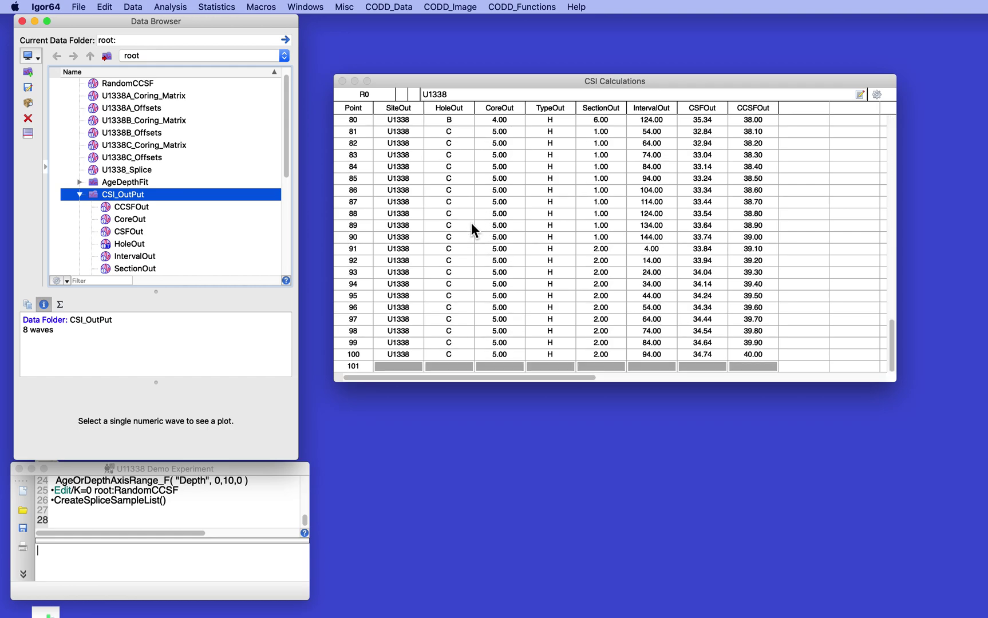
{"action": "left_click", "coordinate": [763, 367]}
{"action": "scroll", "coordinate": [742, 343], "scroll_direction": "up", "scroll_amount": 20}
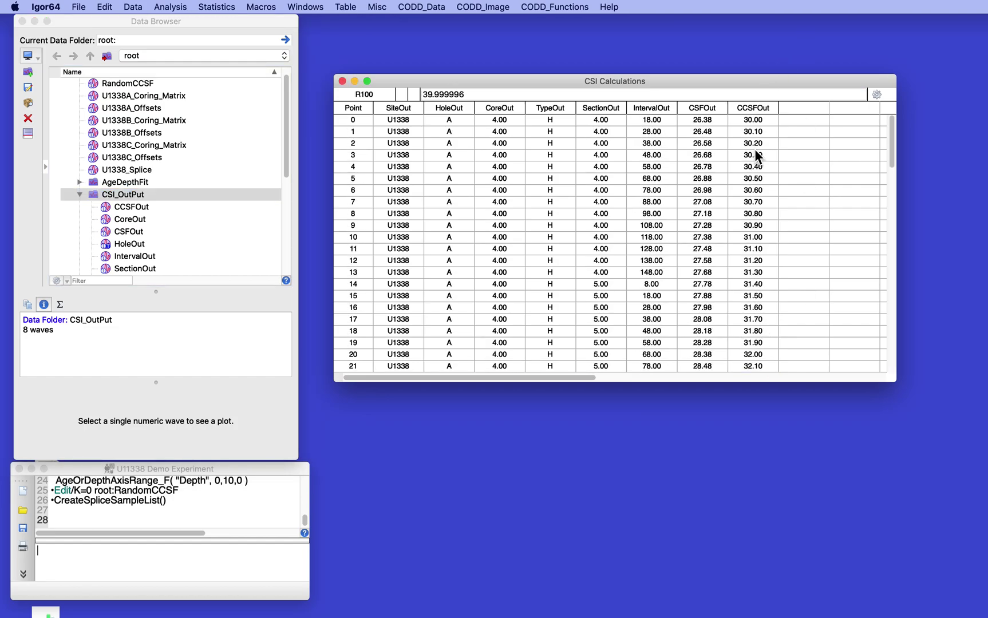
{"action": "left_click", "coordinate": [754, 119]}
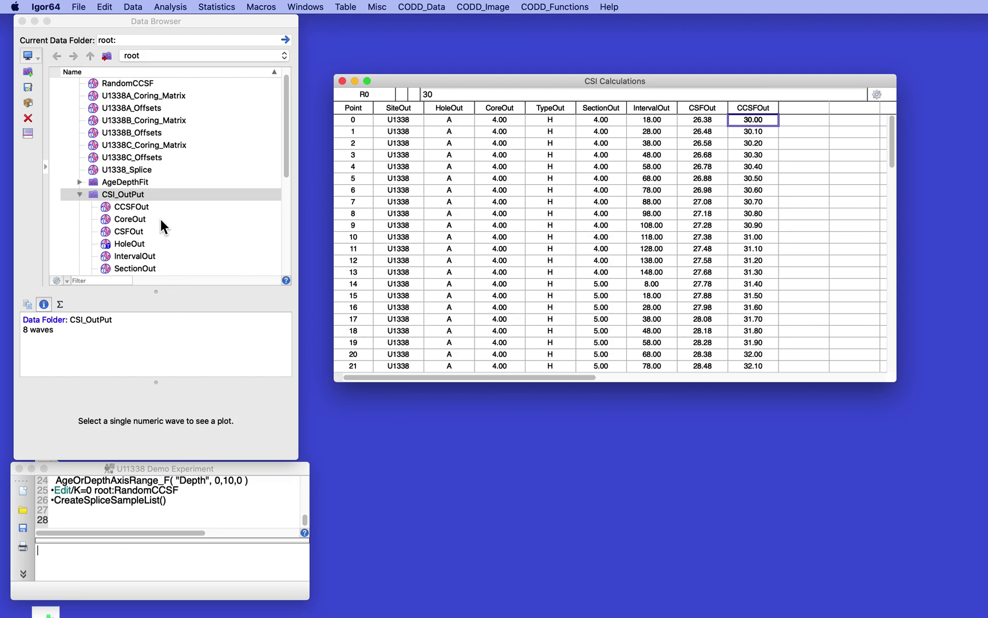
{"action": "scroll", "coordinate": [154, 216], "scroll_direction": "up", "scroll_amount": 1}
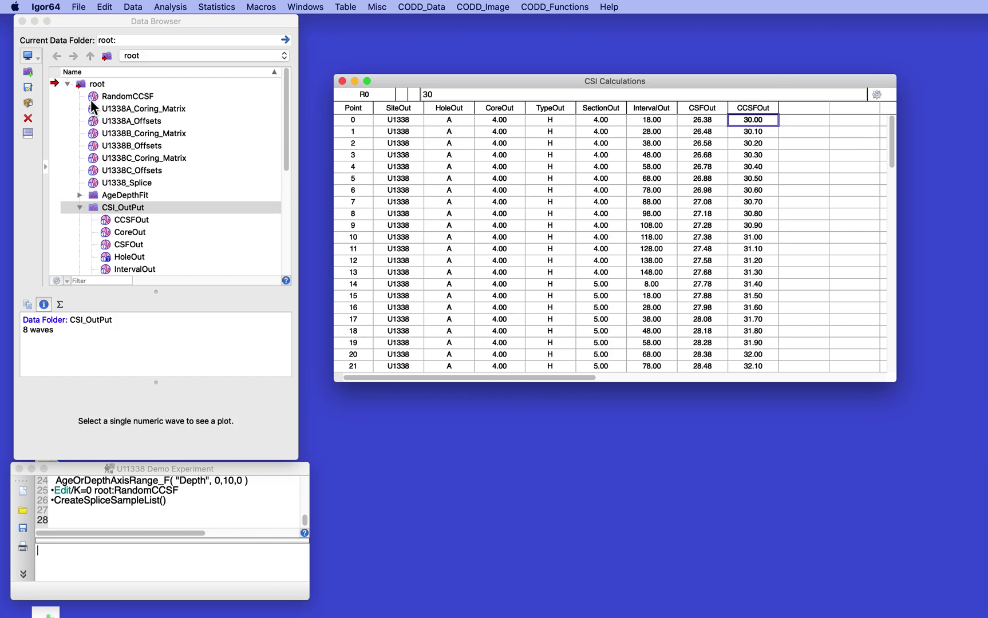
{"action": "left_click", "coordinate": [342, 81]}
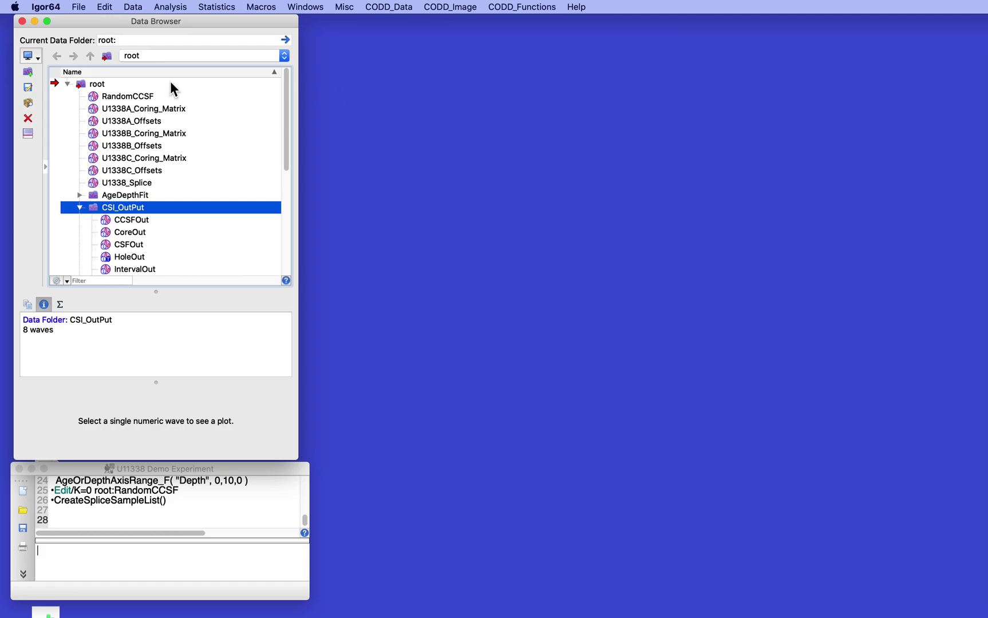
Step: Open the RandomCCSF wave in a table, move it beside the Data Browser and shrink it around its data
{"action": "left_click", "coordinate": [93, 96]}
{"action": "right_click", "coordinate": [91, 95]}
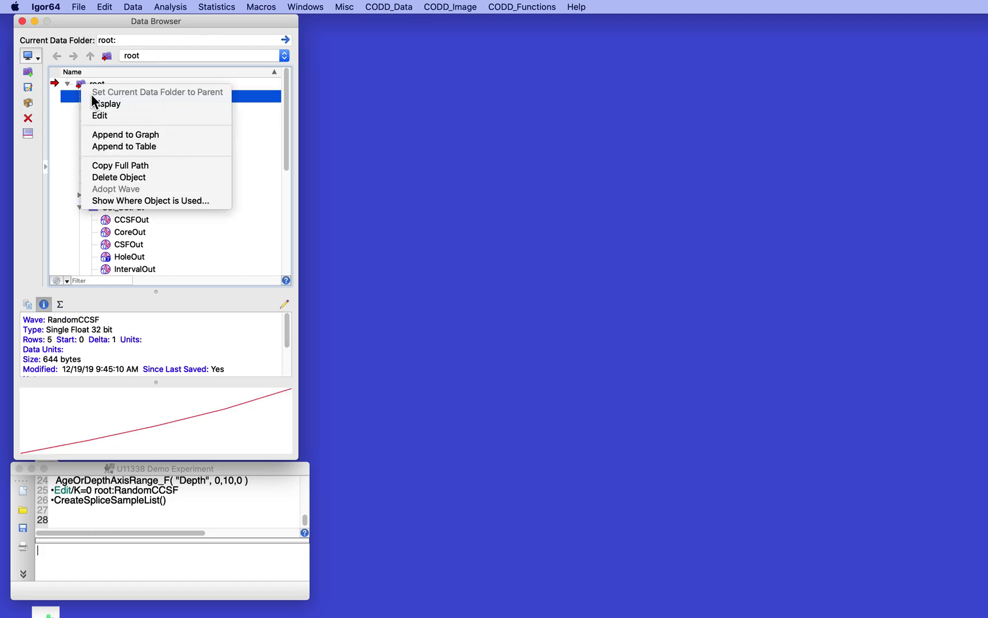
{"action": "left_click", "coordinate": [92, 114]}
{"action": "left_click", "coordinate": [601, 304]}
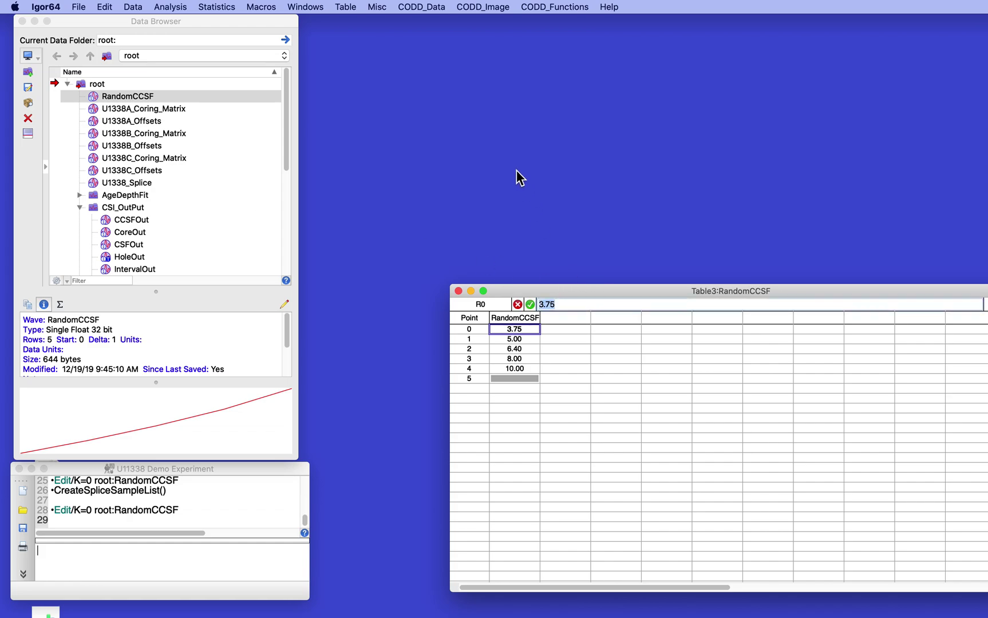
{"action": "left_click_drag", "start_coordinate": [590, 291], "coordinate": [461, 91]}
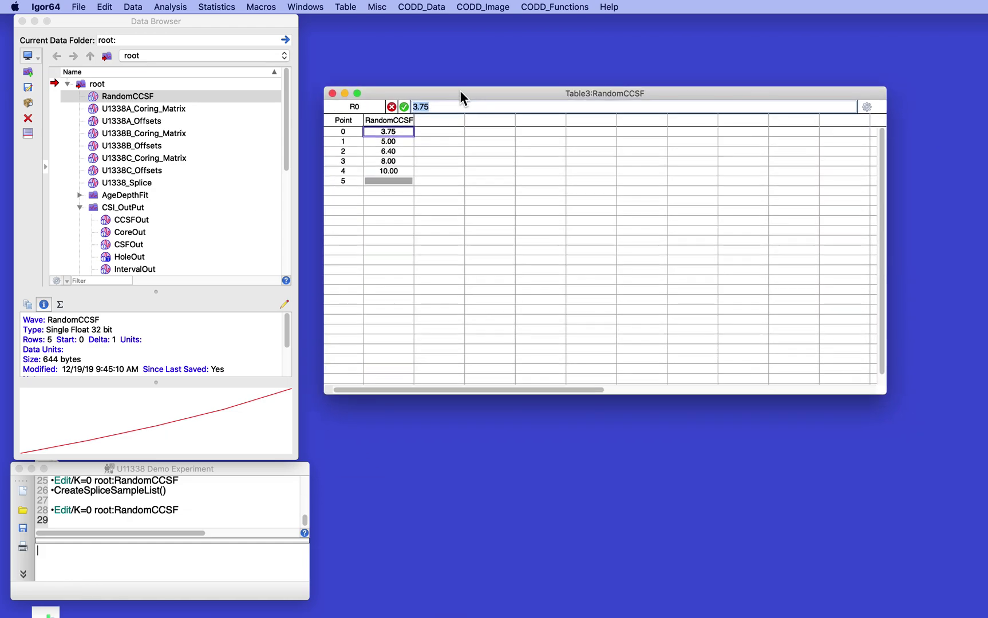
{"action": "left_click_drag", "start_coordinate": [884, 393], "coordinate": [486, 229]}
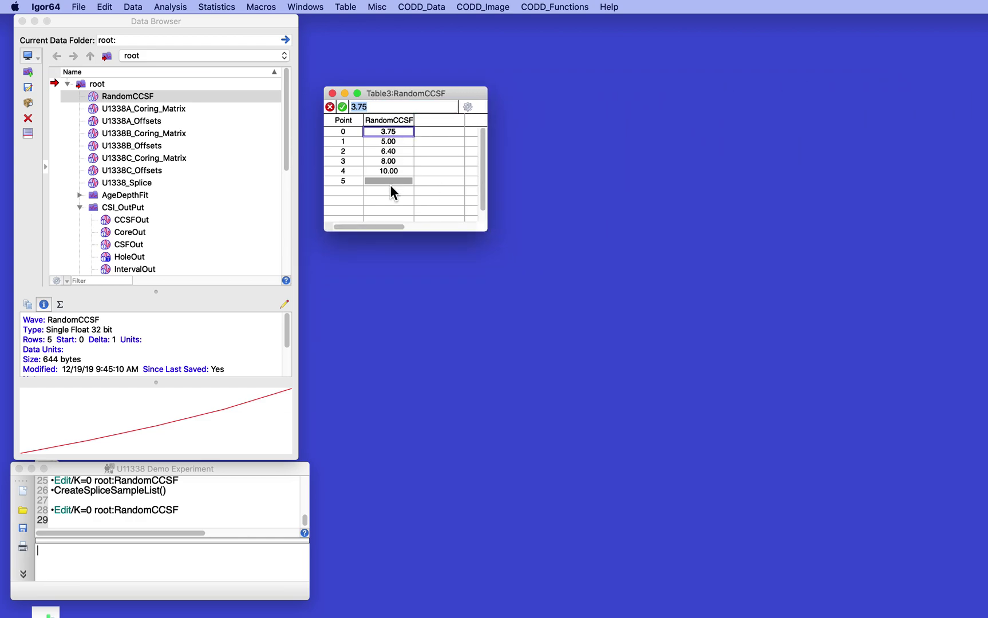
Step: Run CSI_from_SpliceList for site U1338 with data folder root: and RandomCCSF as the CCSF/mcd depth wave
{"action": "left_click", "coordinate": [556, 7]}
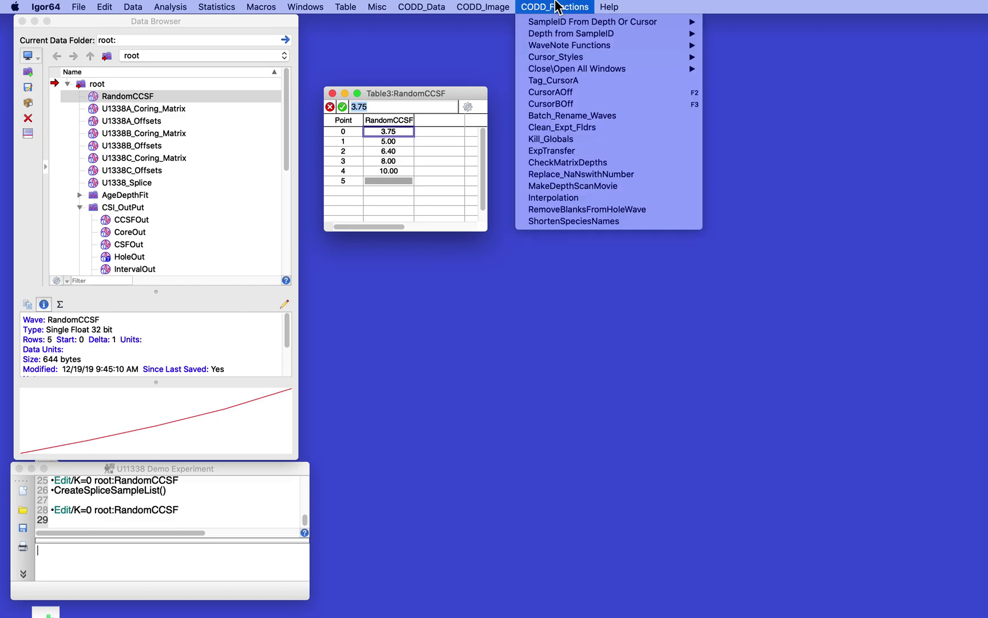
{"action": "mouse_move", "coordinate": [562, 26]}
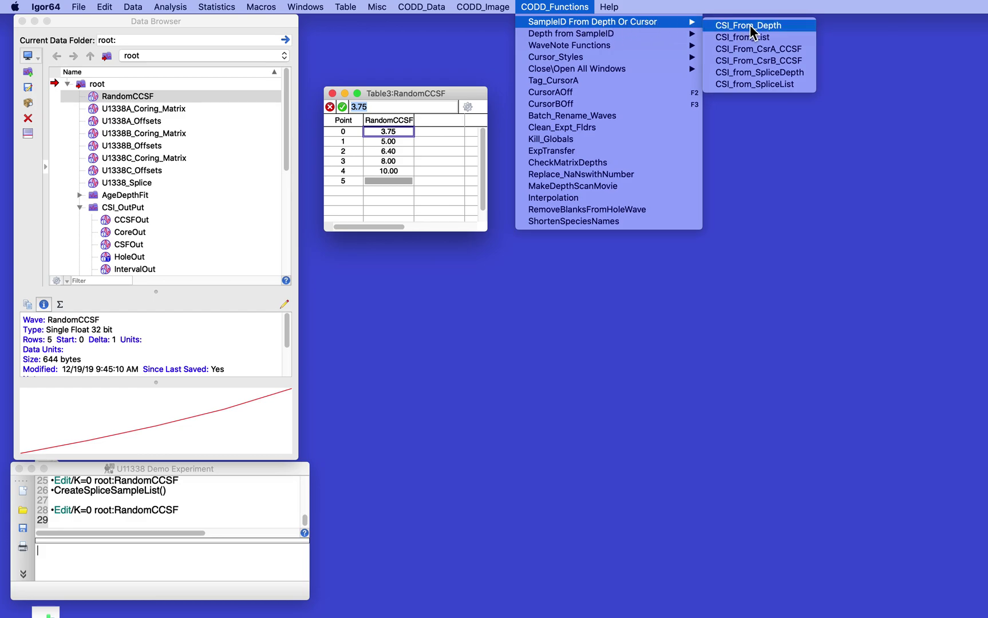
{"action": "left_click", "coordinate": [750, 86]}
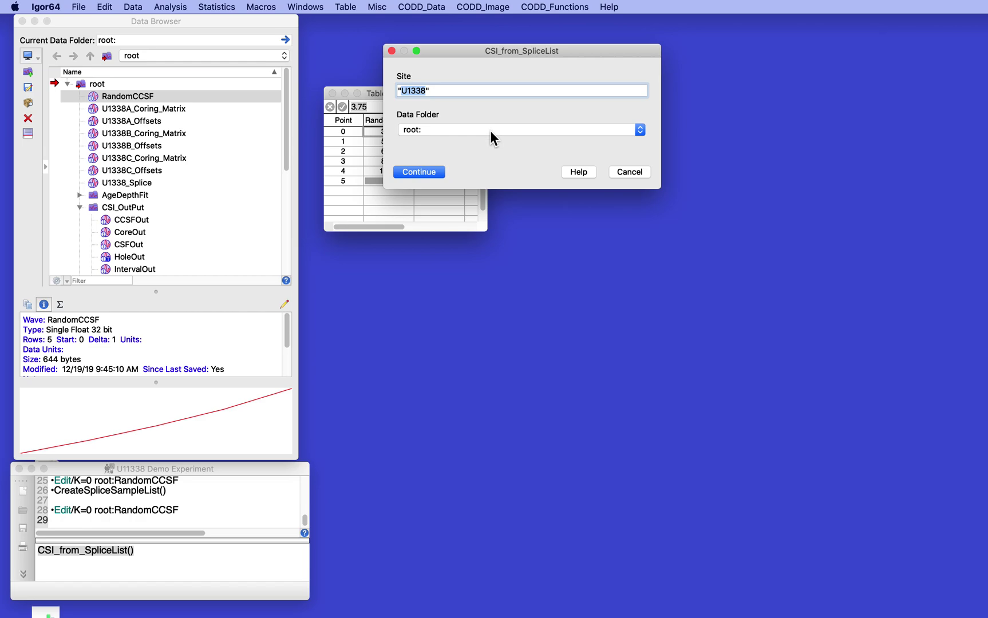
{"action": "left_click", "coordinate": [424, 171]}
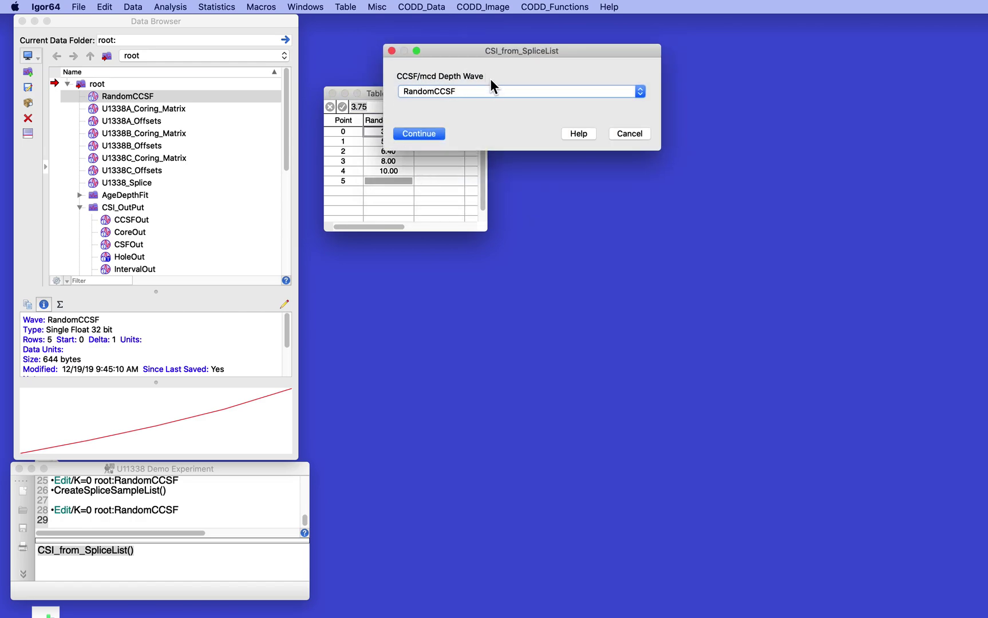
{"action": "left_click", "coordinate": [495, 91]}
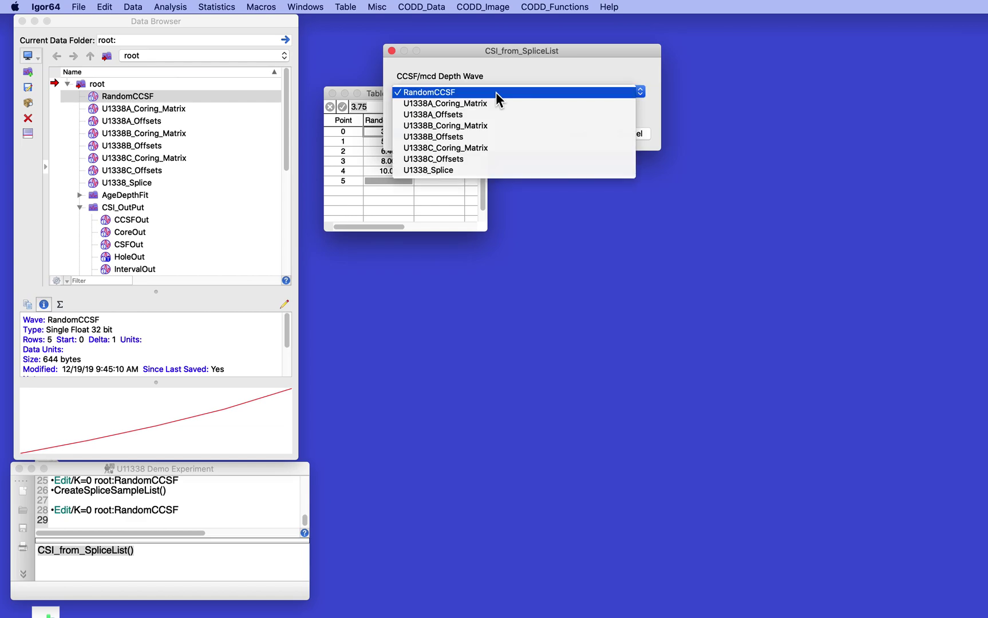
{"action": "left_click", "coordinate": [416, 92]}
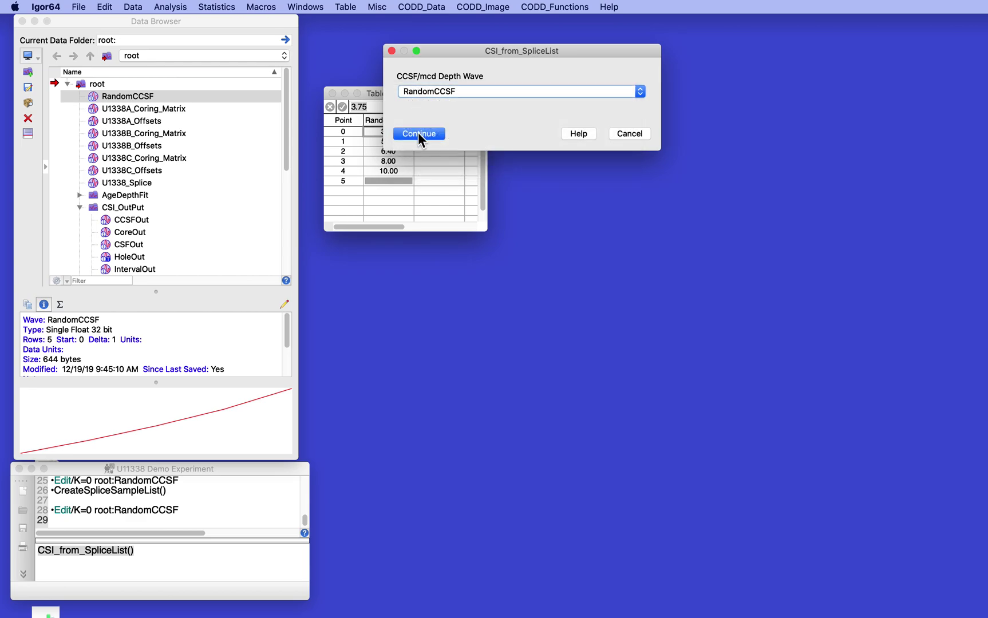
{"action": "left_click", "coordinate": [418, 133]}
Step: Bring the CSI_List_Table into view, then close it along with the CSI Calculations and RandomCCSF tables
{"action": "left_click_drag", "start_coordinate": [548, 292], "coordinate": [427, 103]}
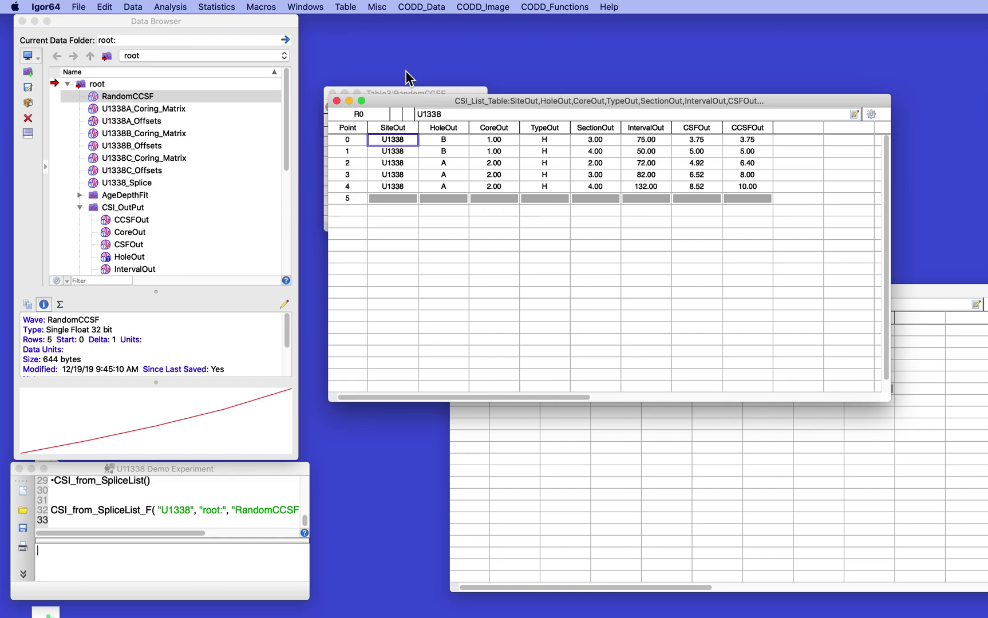
{"action": "left_click", "coordinate": [336, 101]}
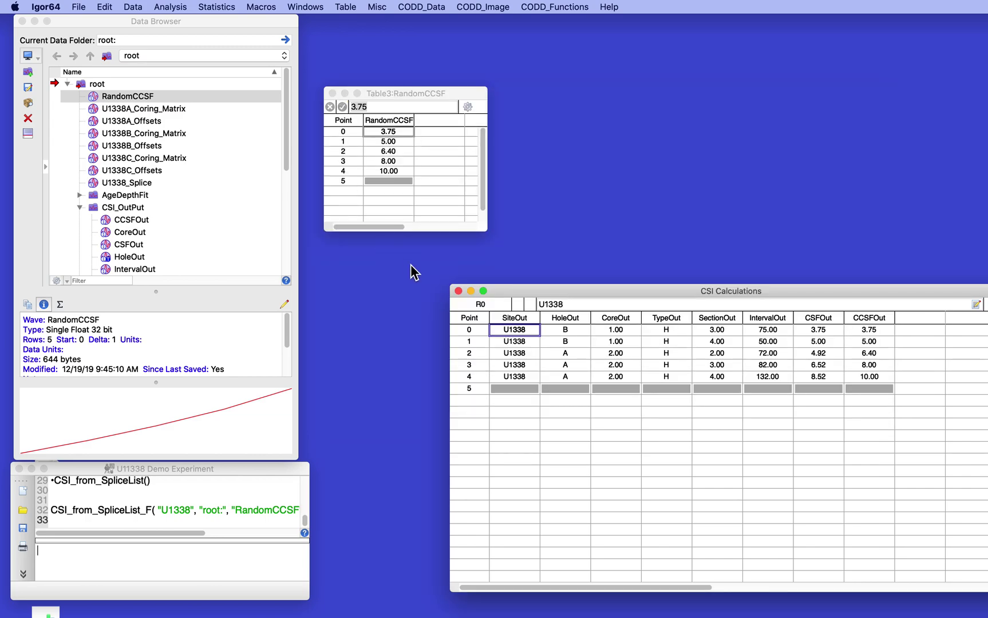
{"action": "left_click", "coordinate": [458, 291]}
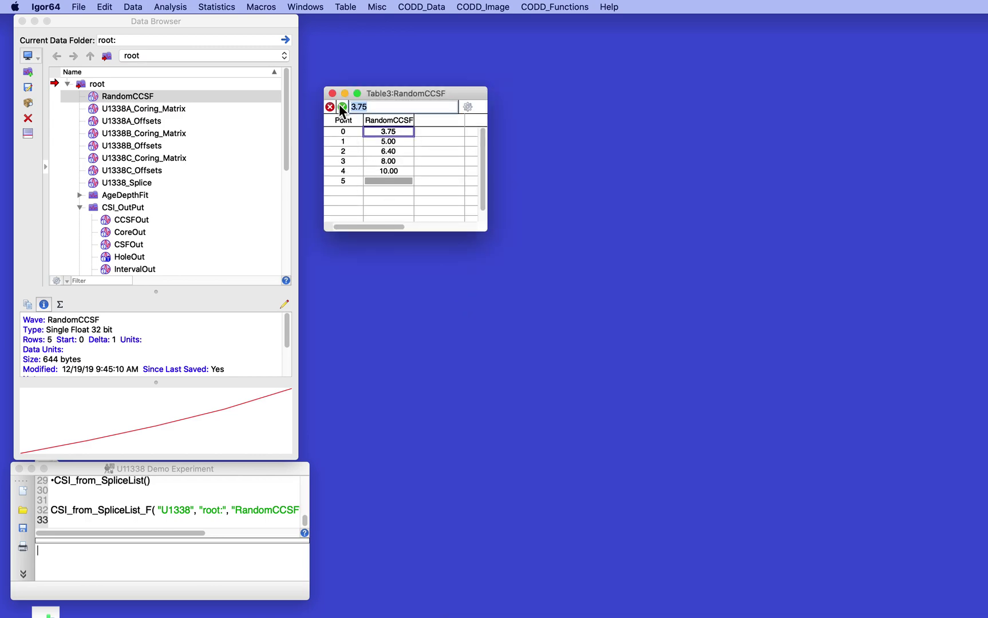
{"action": "left_click", "coordinate": [332, 95]}
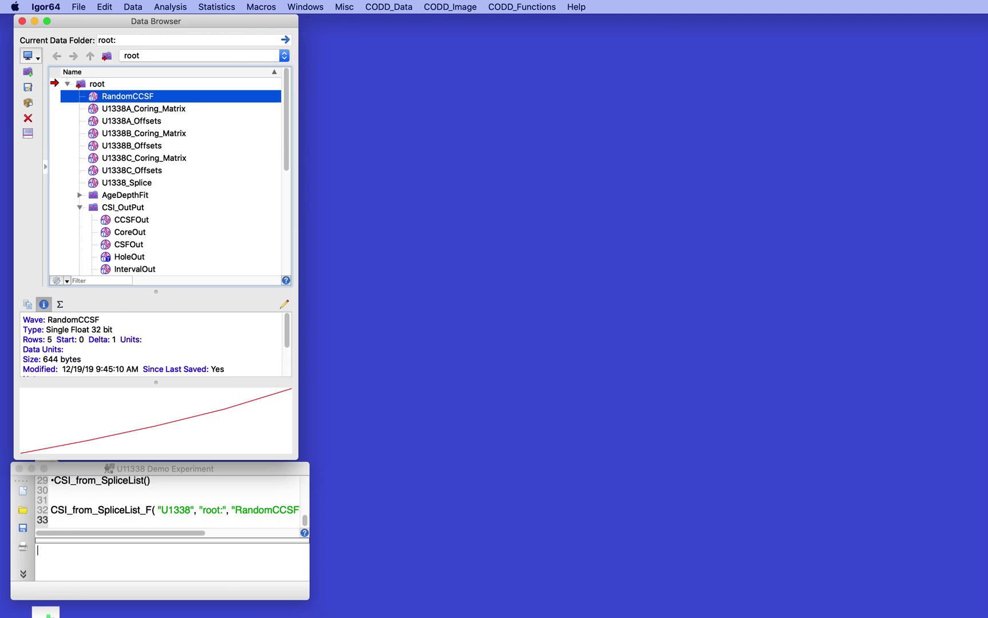
Step: Move the U1338S GRA graph beside the Data Browser and set its Depth axis range from 0 to 50
{"action": "left_click_drag", "start_coordinate": [616, 188], "coordinate": [450, 55]}
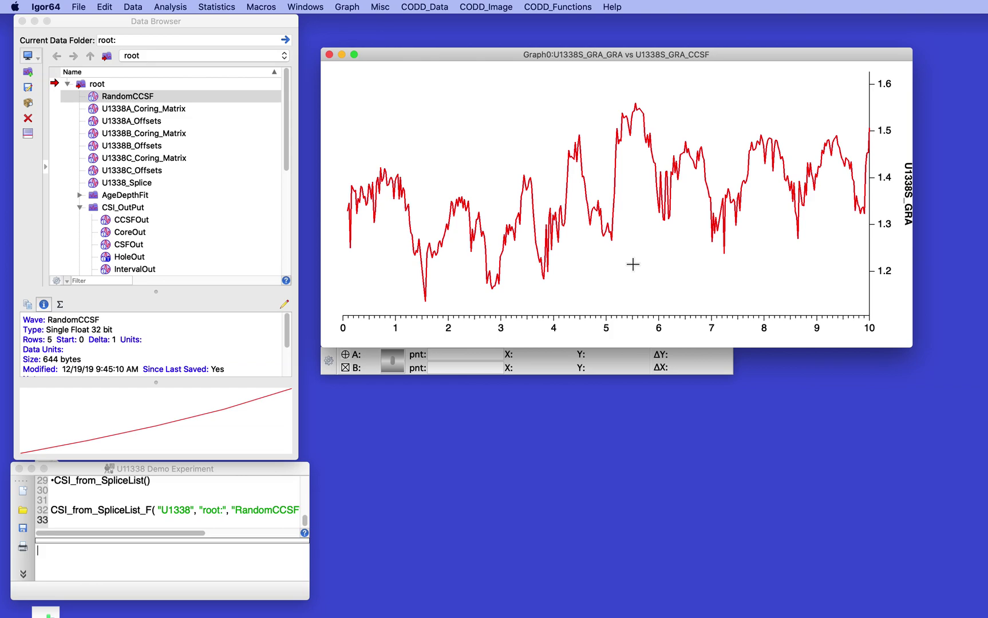
{"action": "key", "text": "super+1"}
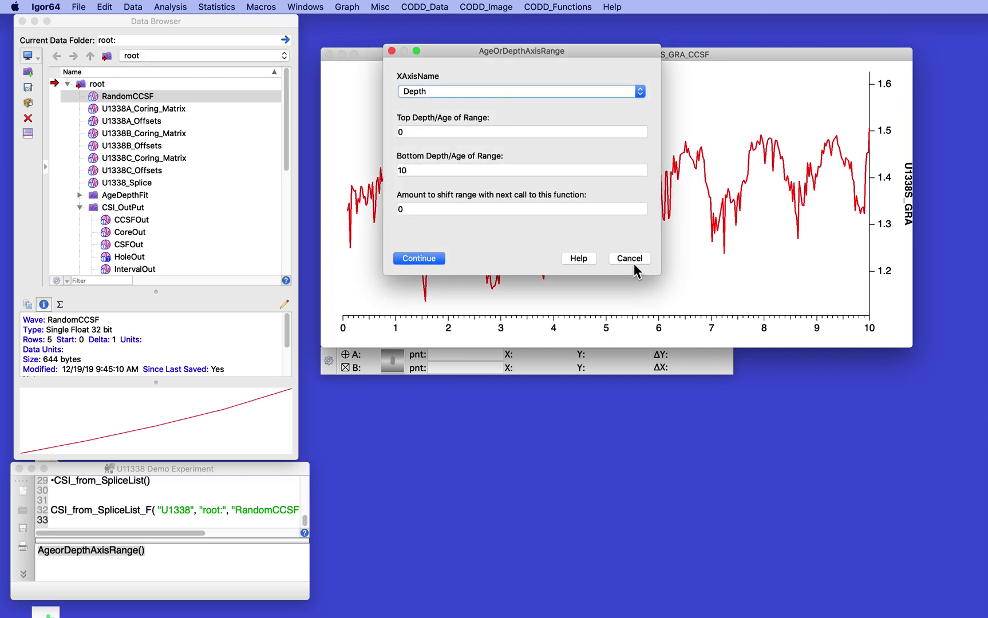
{"action": "key", "text": "Tab"}
{"action": "key", "text": "Tab"}
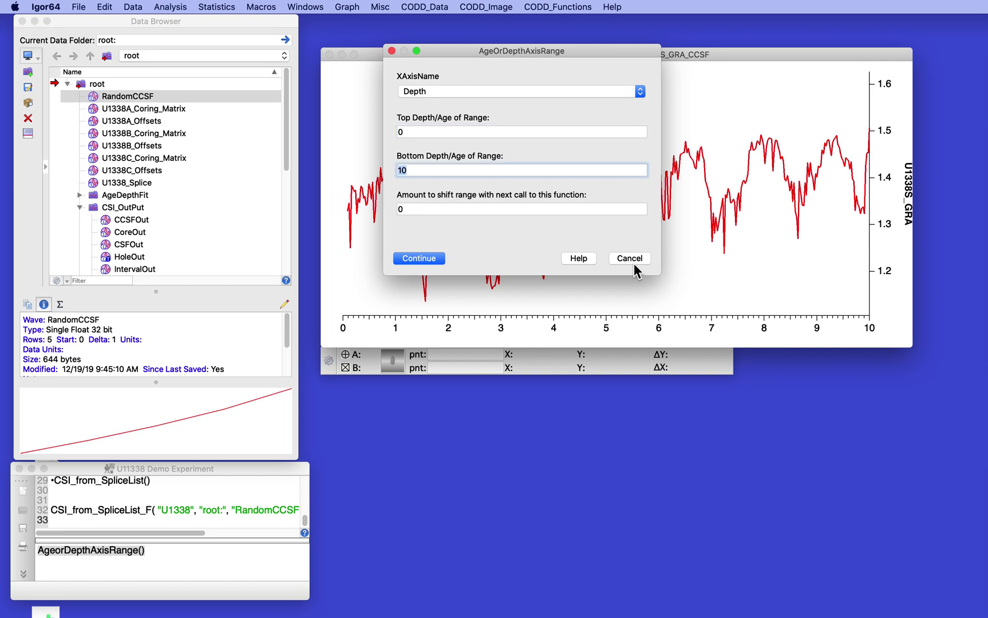
{"action": "type", "text": "50"}
{"action": "key", "text": "Return"}
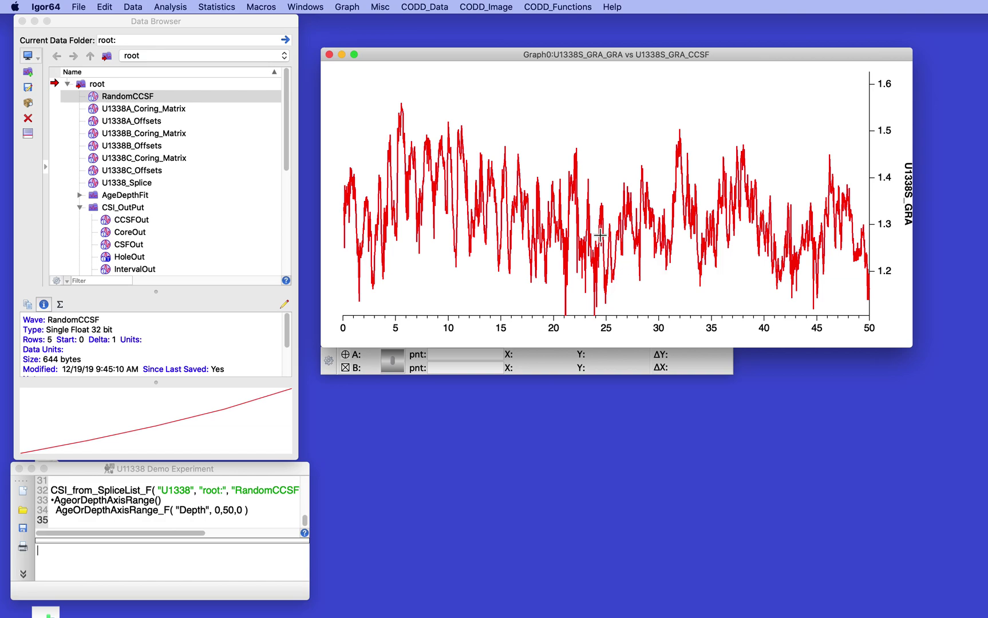
Step: Place cursor A on the GRA peak at about 5.56 depth and run CSI_From_CsrA_CCSF
{"action": "mouse_move", "coordinate": [353, 359]}
{"action": "left_mouse_down"}
{"action": "mouse_move", "coordinate": [408, 222]}
{"action": "mouse_move", "coordinate": [401, 103]}
{"action": "left_mouse_up"}
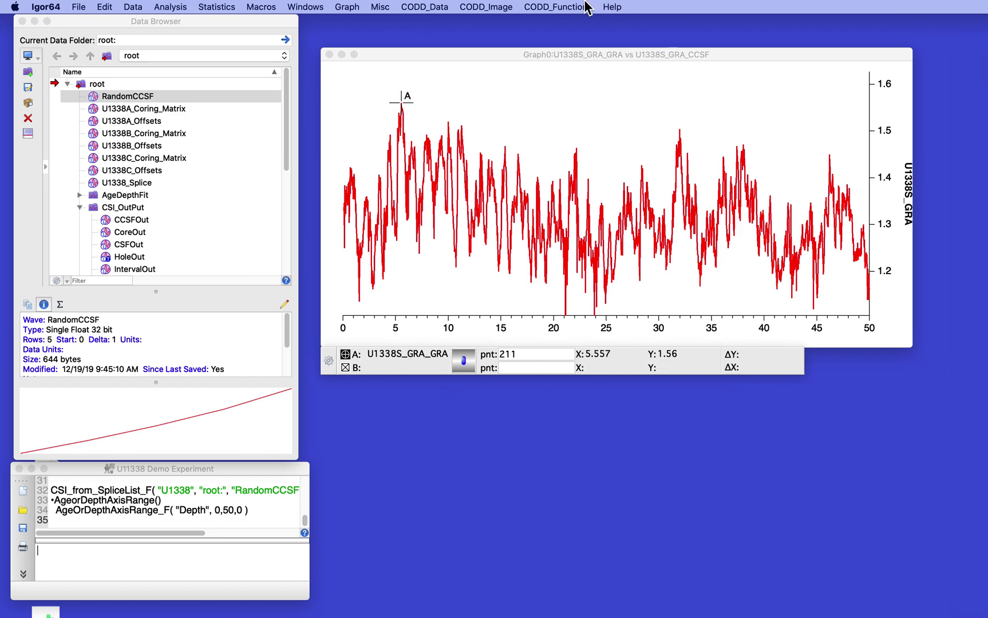
{"action": "left_click", "coordinate": [568, 6]}
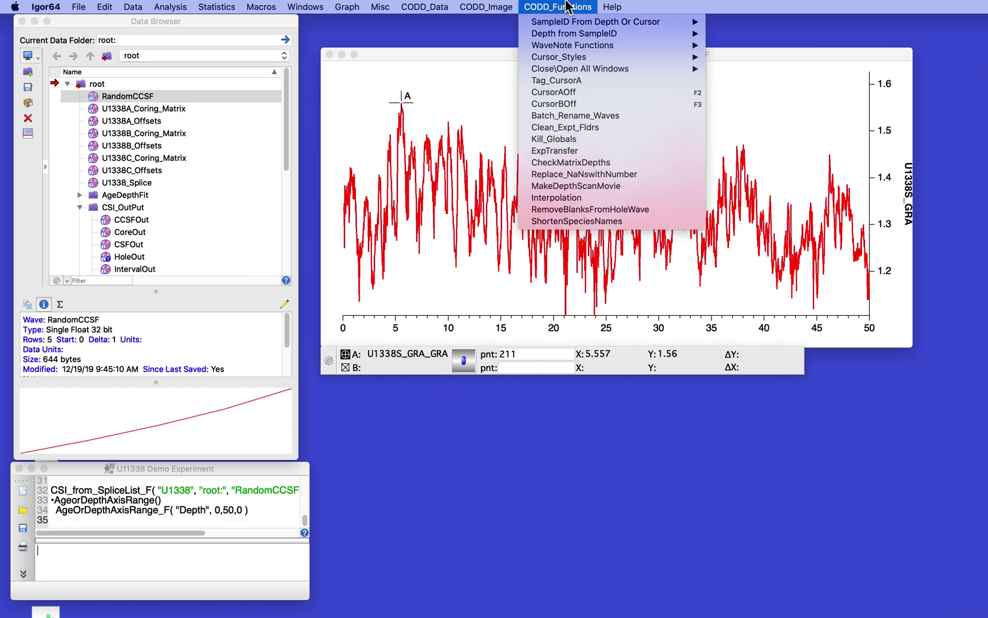
{"action": "mouse_move", "coordinate": [568, 21]}
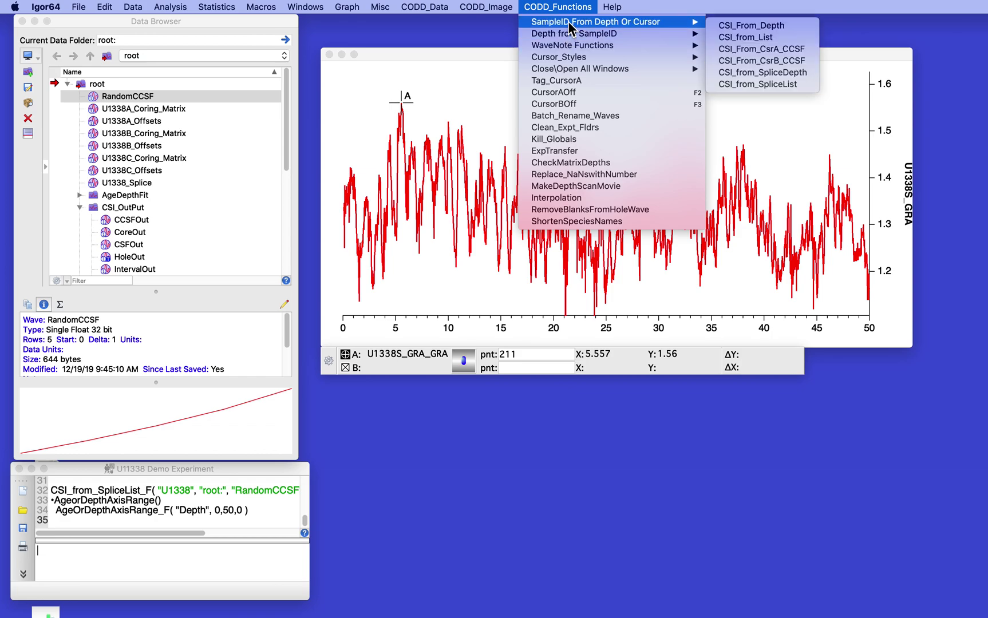
{"action": "left_click", "coordinate": [756, 50]}
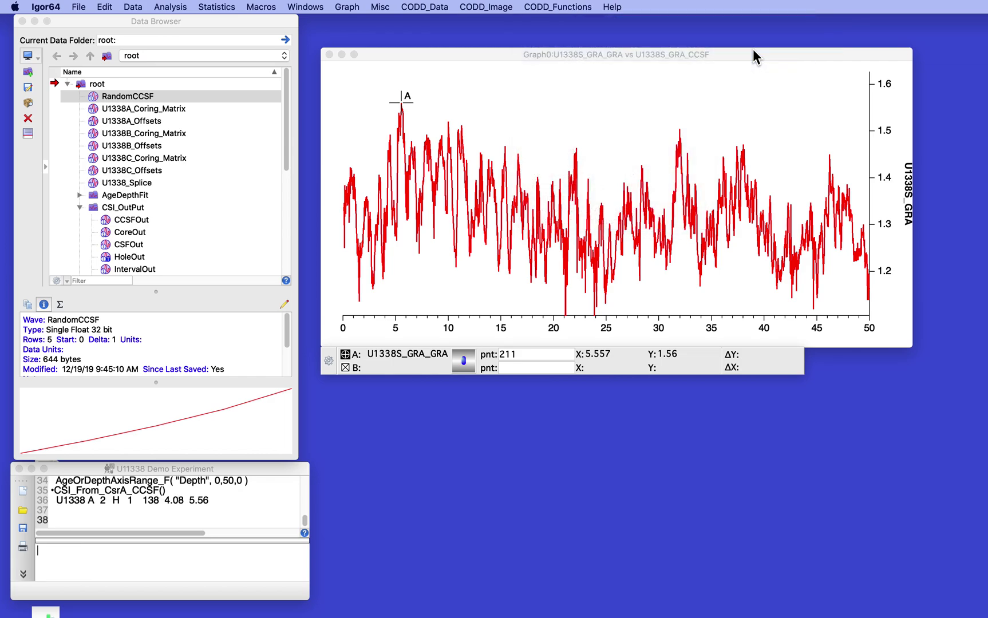
Step: Copy the U1338 A 2 H 1 sample ID line from the command history into the first row of a new table
{"action": "left_click", "coordinate": [50, 503]}
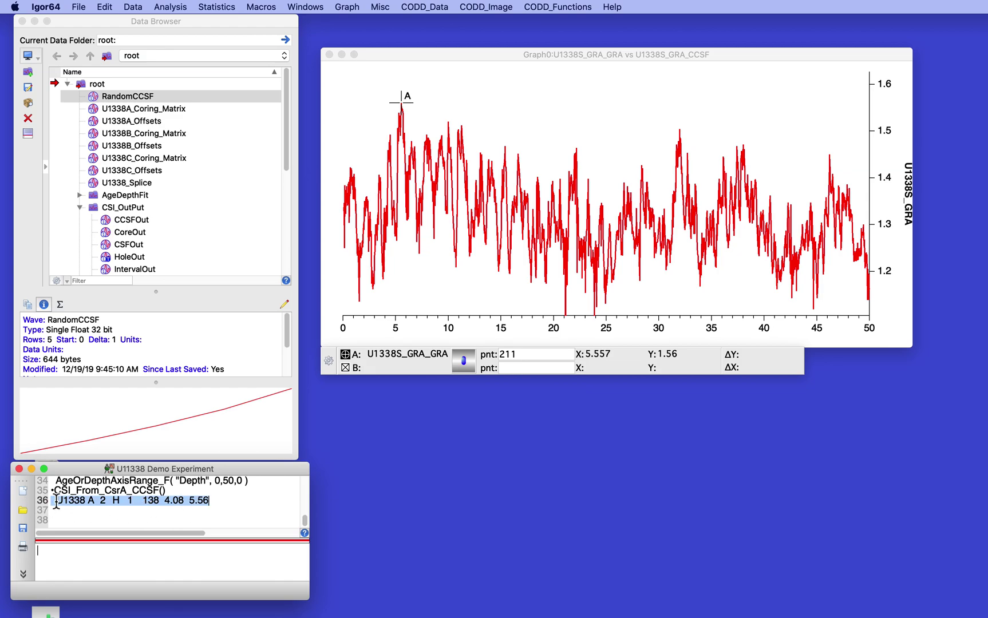
{"action": "left_click_drag", "start_coordinate": [57, 504], "coordinate": [226, 503]}
{"action": "left_click", "coordinate": [305, 7]}
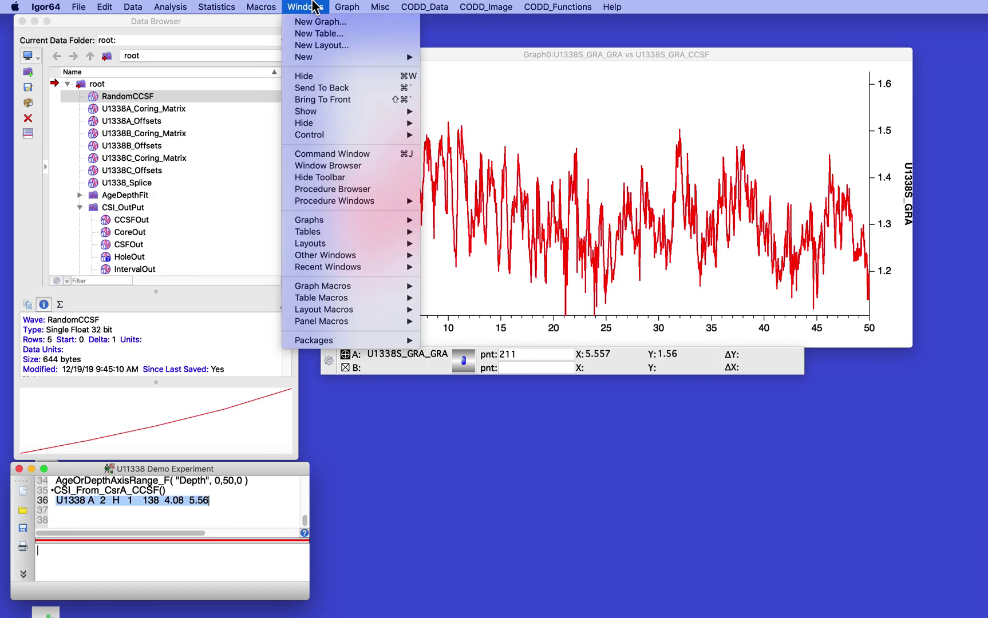
{"action": "left_click", "coordinate": [318, 34]}
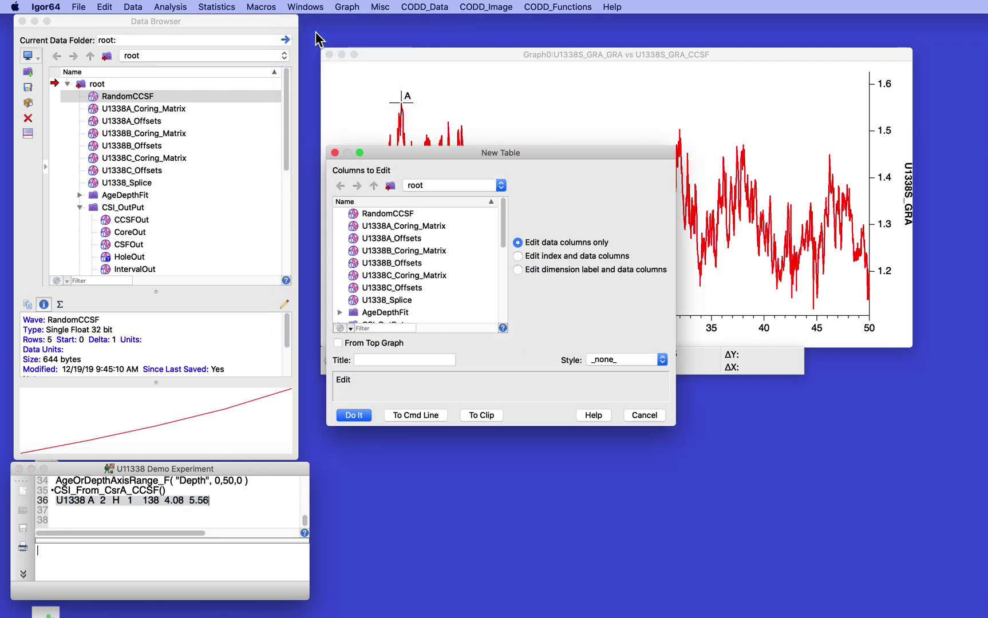
{"action": "key", "text": "Return"}
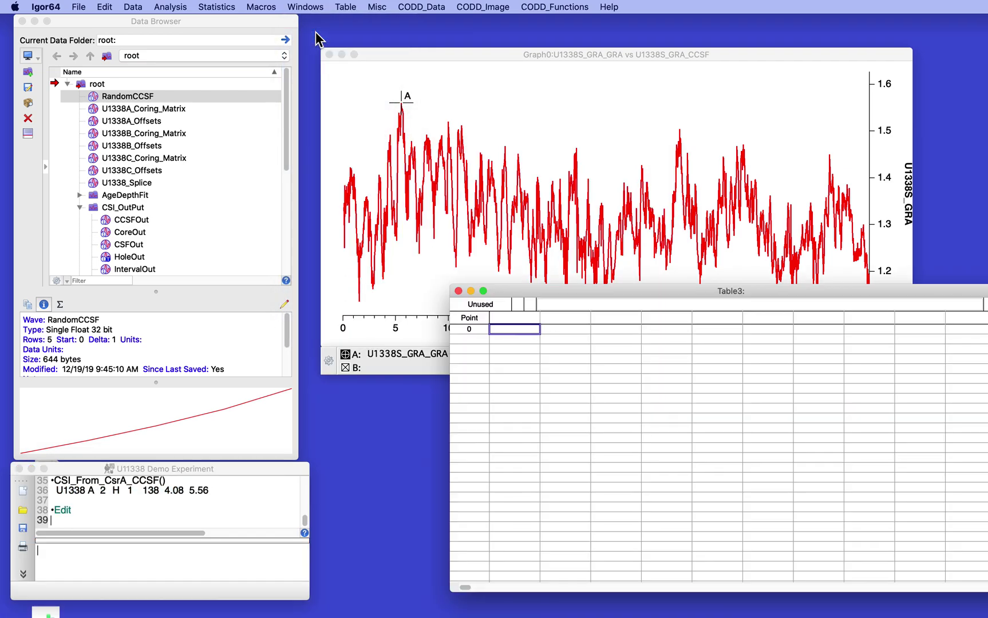
{"action": "type", "text": "U1338\tA\t2.00\tH\t1.00\t138.00\t4.08\t5.56"}
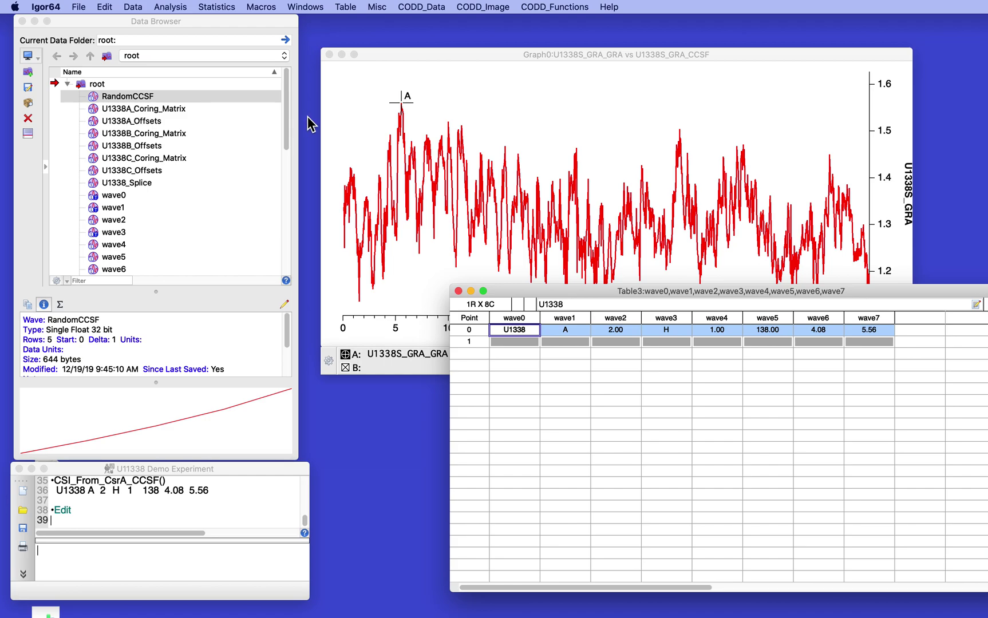
Step: Move cursor A to the GRA peak at about 10.98 depth and rerun CSI_From_CsrA_CCSF from the command history
{"action": "left_click", "coordinate": [529, 117]}
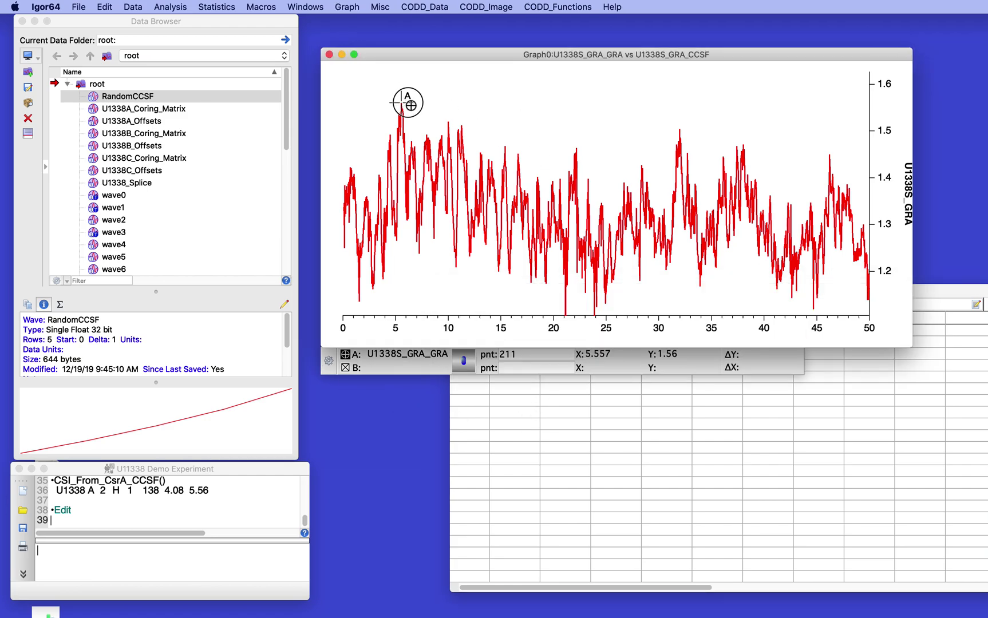
{"action": "left_click_drag", "start_coordinate": [461, 126], "coordinate": [461, 127]}
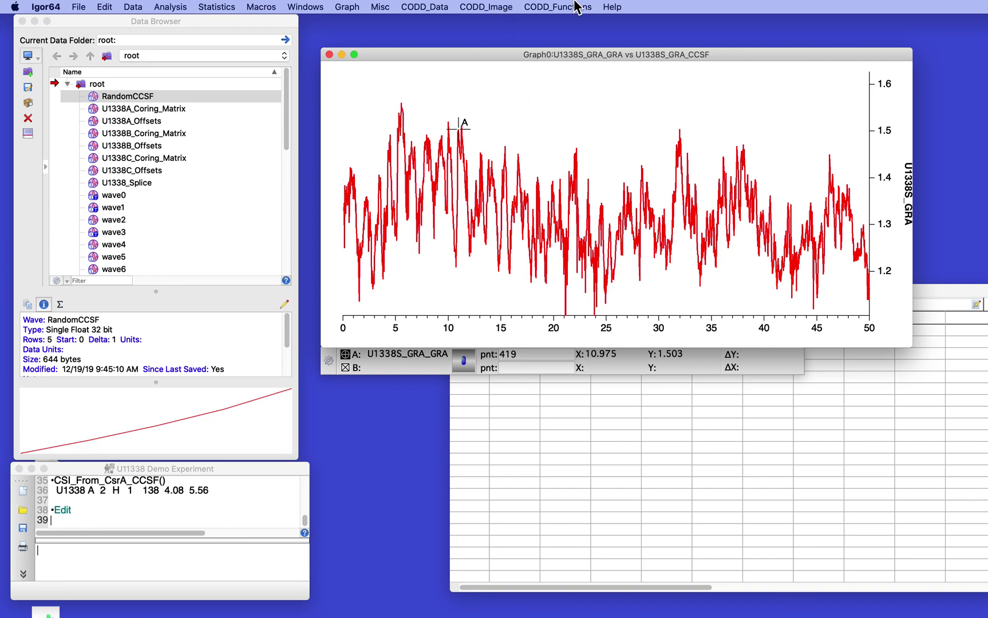
{"action": "left_click", "coordinate": [55, 483]}
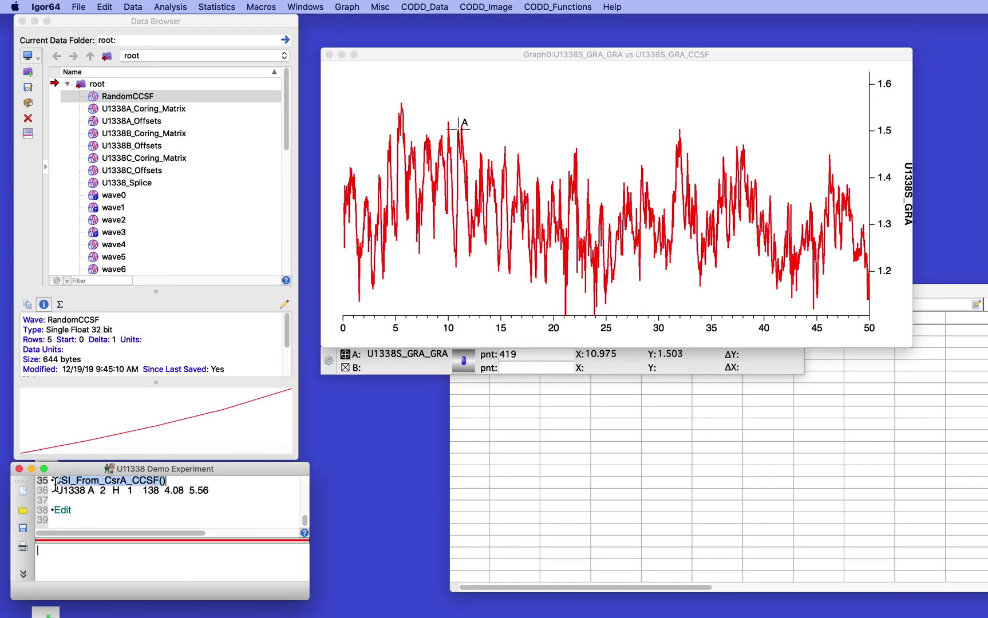
{"action": "key", "text": "Return"}
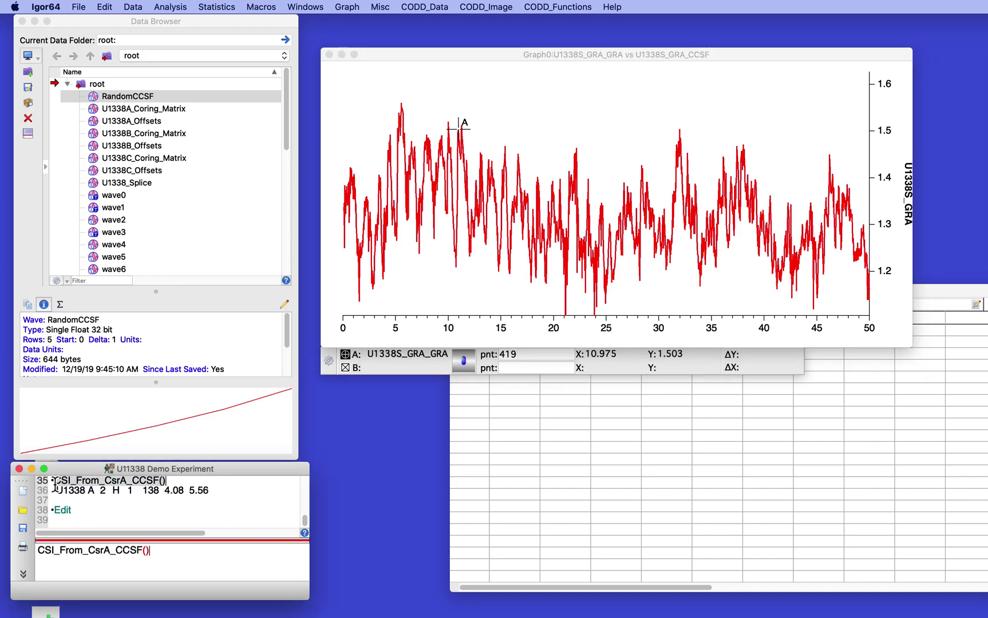
{"action": "key", "text": "Return"}
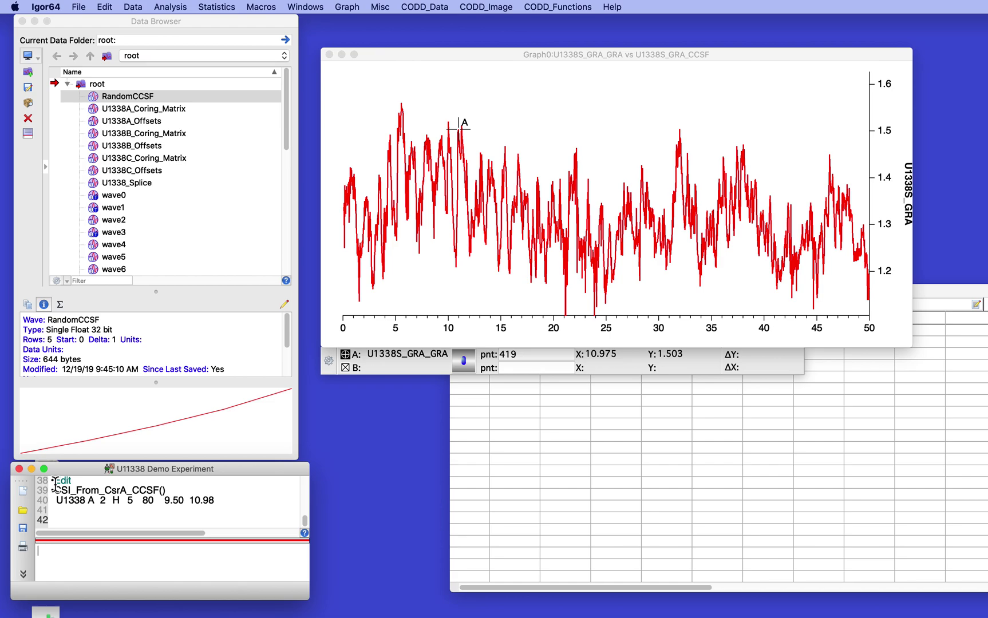
Step: Copy the U1338 A 2 H 5 sample ID line from the command history into row 1 of the sample table
{"action": "left_click_drag", "start_coordinate": [52, 501], "coordinate": [246, 503]}
{"action": "left_click", "coordinate": [655, 530]}
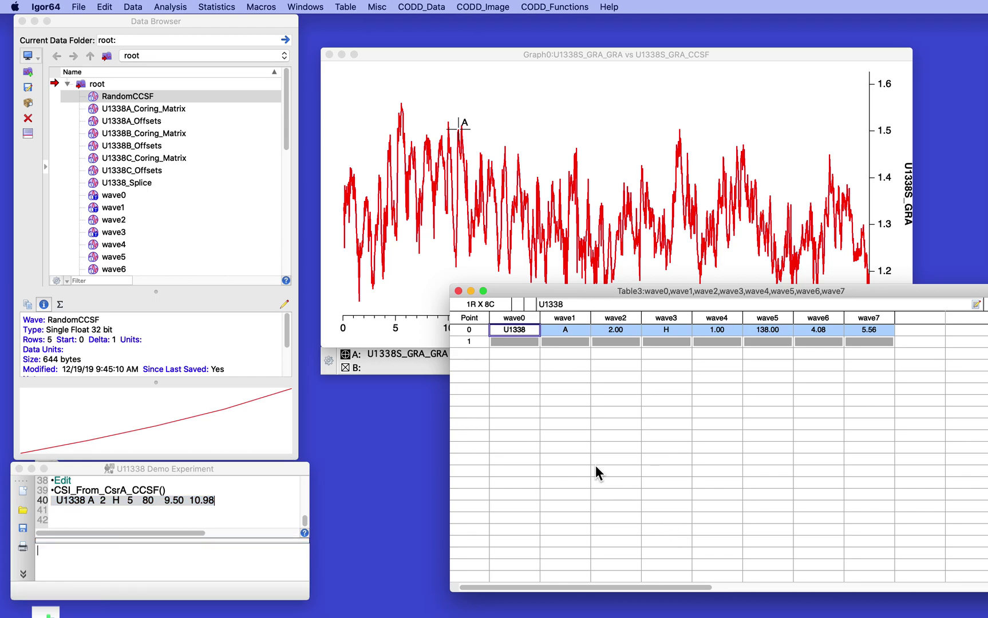
{"action": "left_click", "coordinate": [514, 341]}
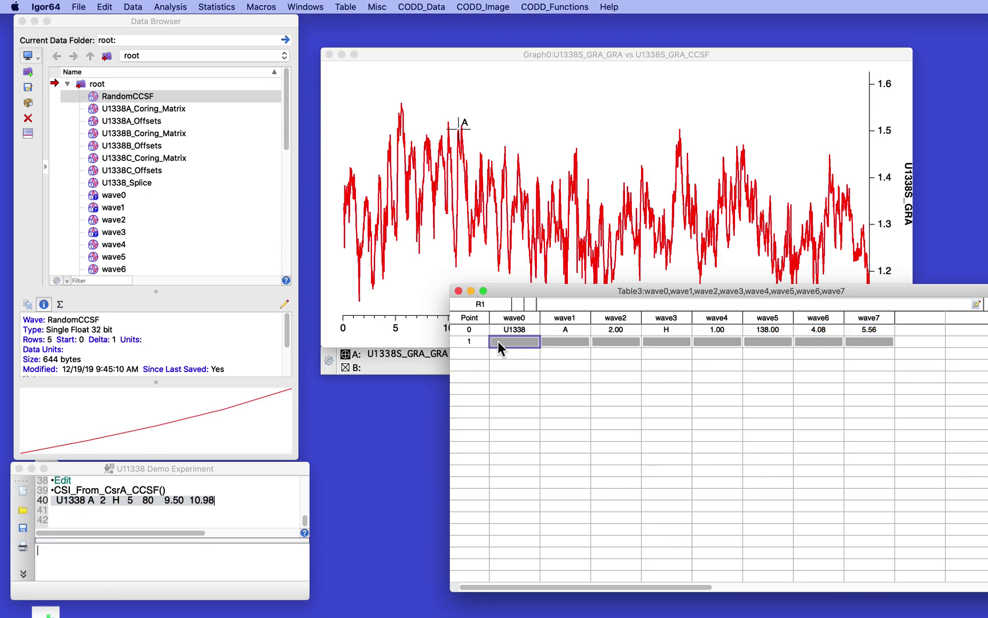
{"action": "left_click", "coordinate": [477, 342]}
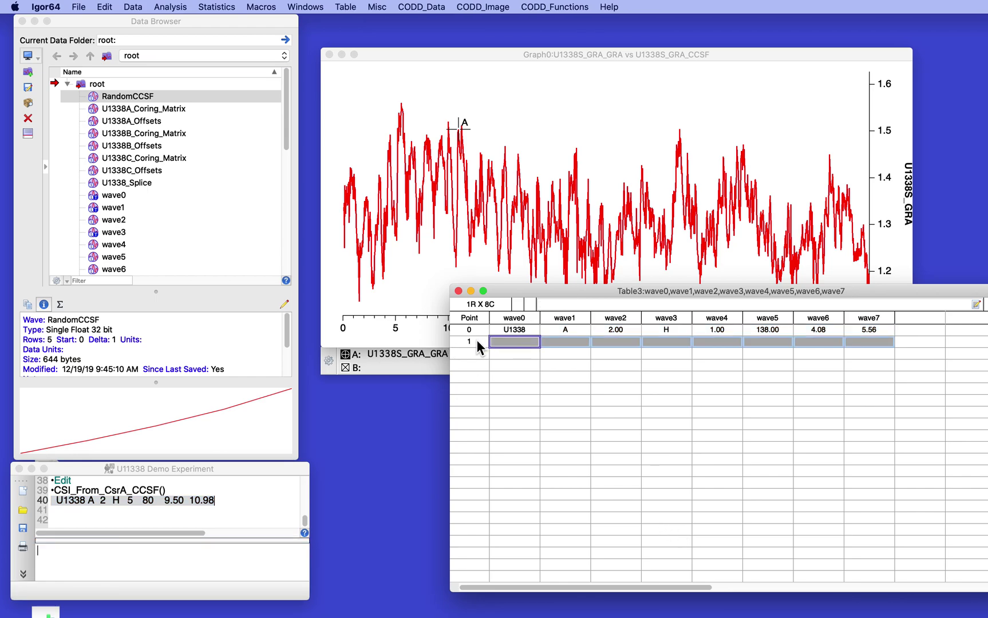
{"action": "type", "text": "U1338\tA\t2.00\tH\t5.00\t80.00\t9.50\t10.98"}
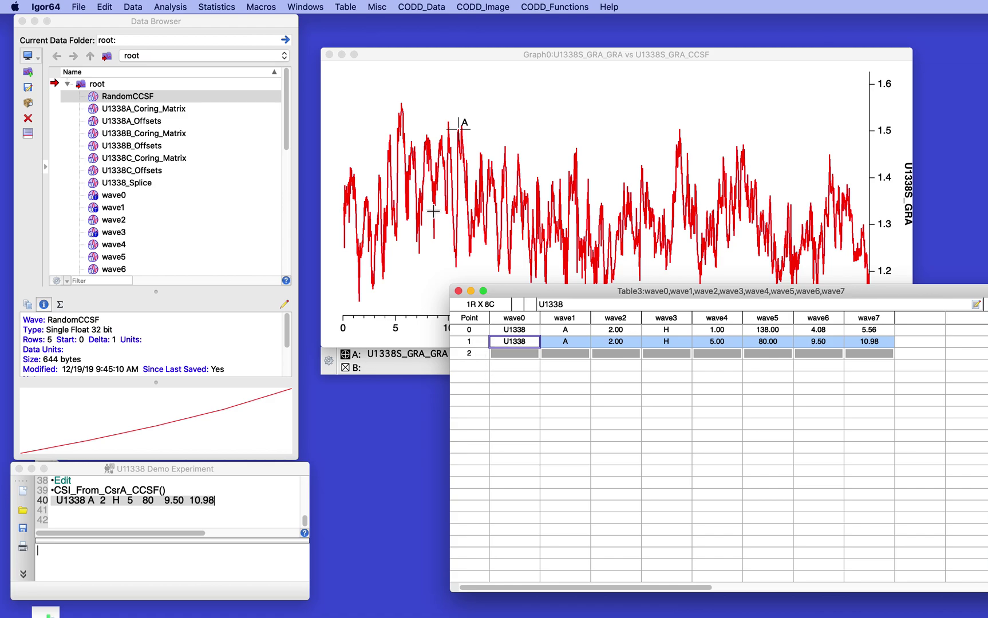
Step: Move cursor A to the GRA peak at about 32.00 depth and rerun CSI_From_CsrA_CCSF from the command history
{"action": "left_click", "coordinate": [459, 131]}
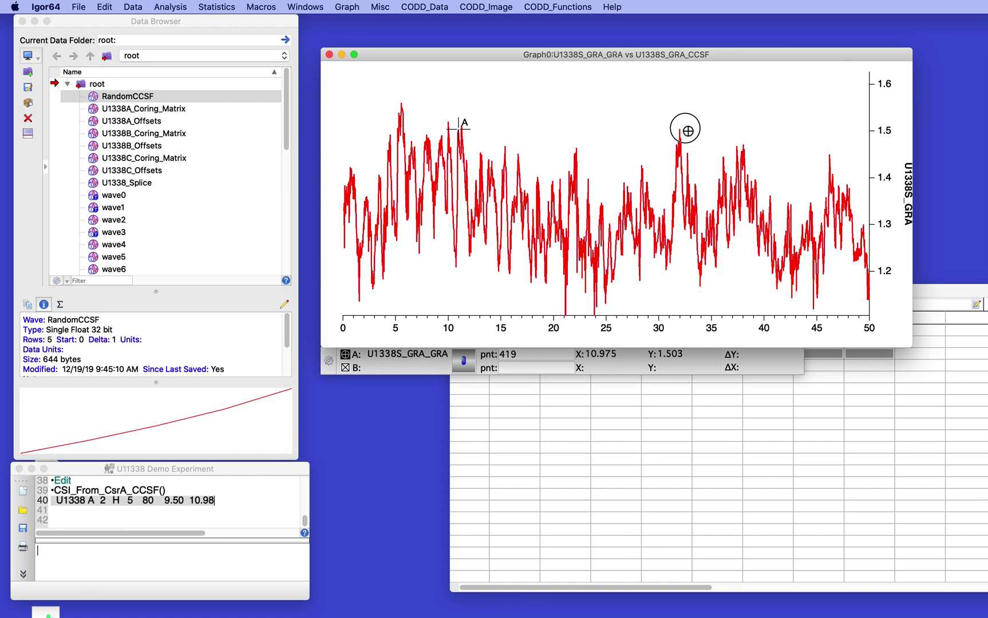
{"action": "left_click_drag", "start_coordinate": [682, 135], "coordinate": [680, 134]}
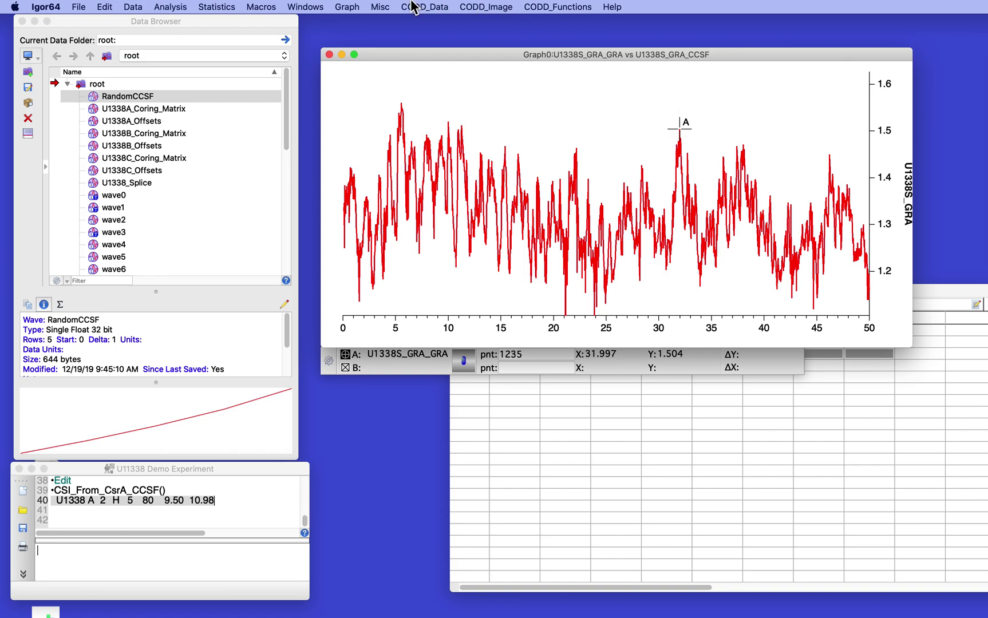
{"action": "triple_click", "coordinate": [55, 493]}
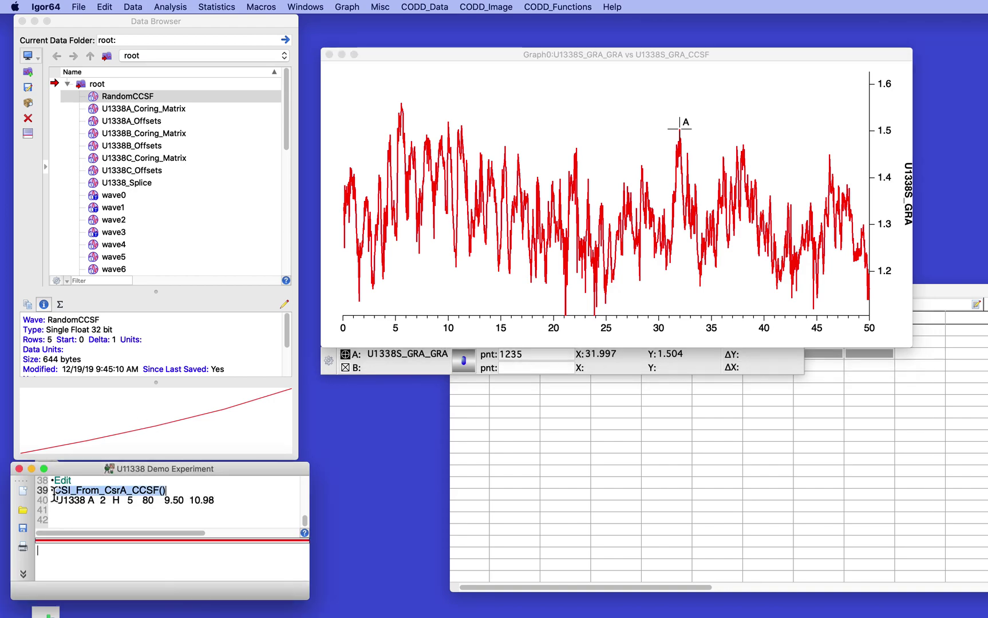
{"action": "key", "text": "Return"}
{"action": "key", "text": "Return"}
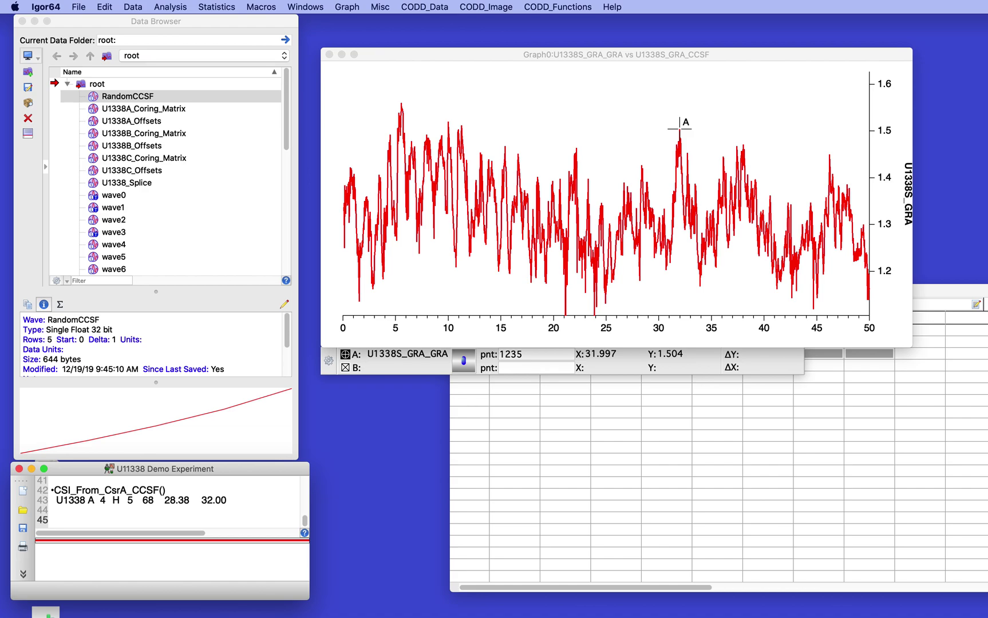
Step: Move cursor A to the GRA peak at about 16.61 depth and run CSI_From_CsrA_CCSF for that position
{"action": "left_click", "coordinate": [681, 126]}
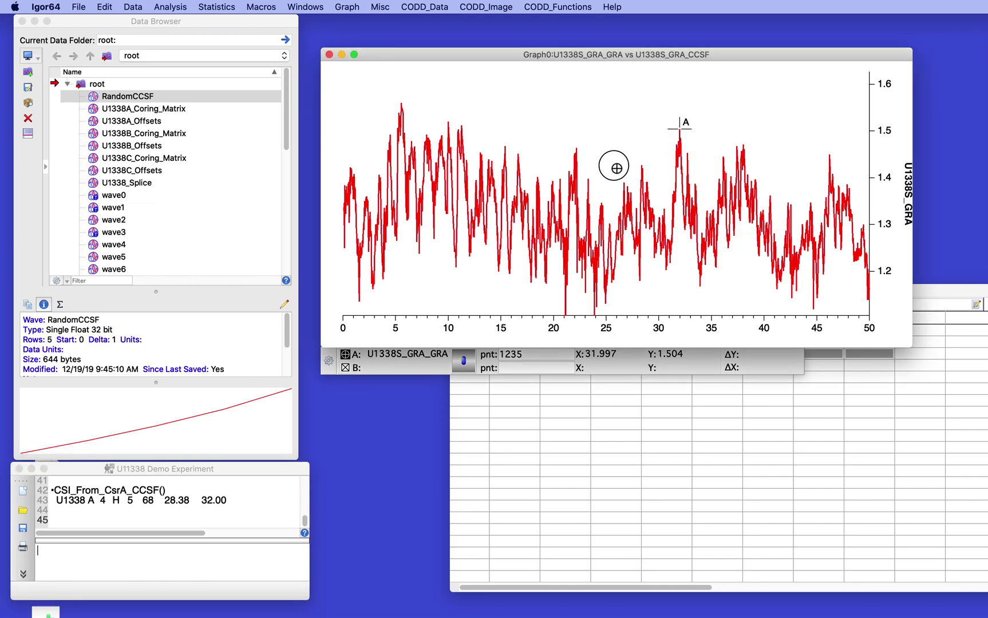
{"action": "left_click_drag", "start_coordinate": [523, 180], "coordinate": [518, 160]}
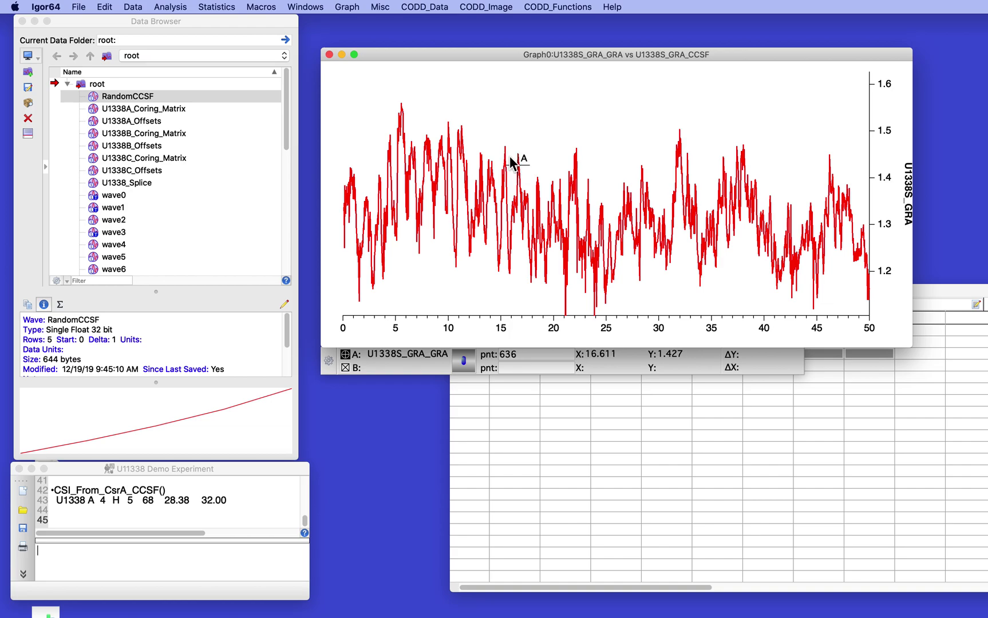
{"action": "left_click", "coordinate": [548, 6]}
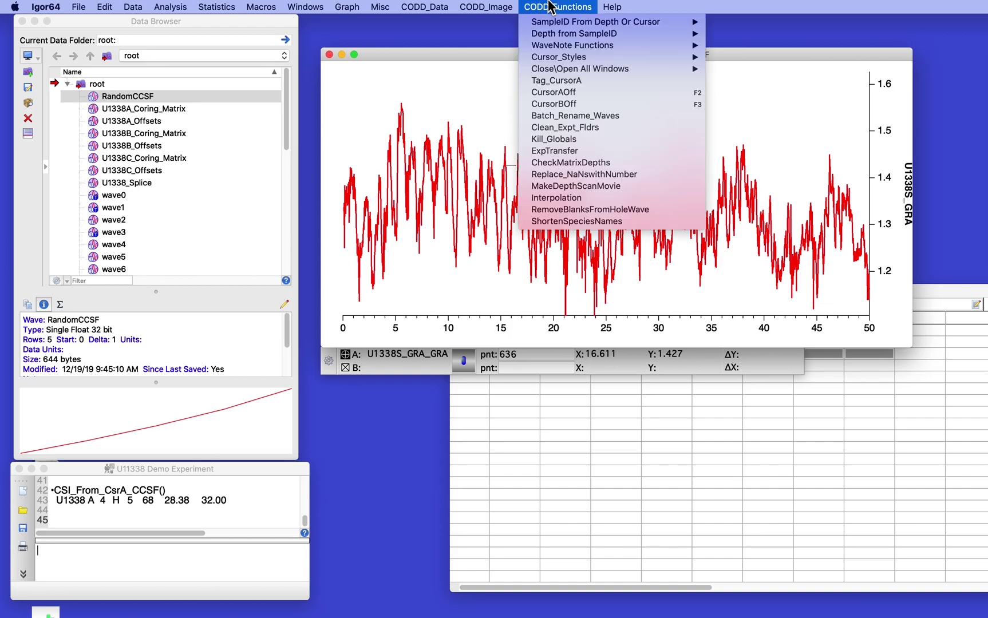
{"action": "mouse_move", "coordinate": [572, 21]}
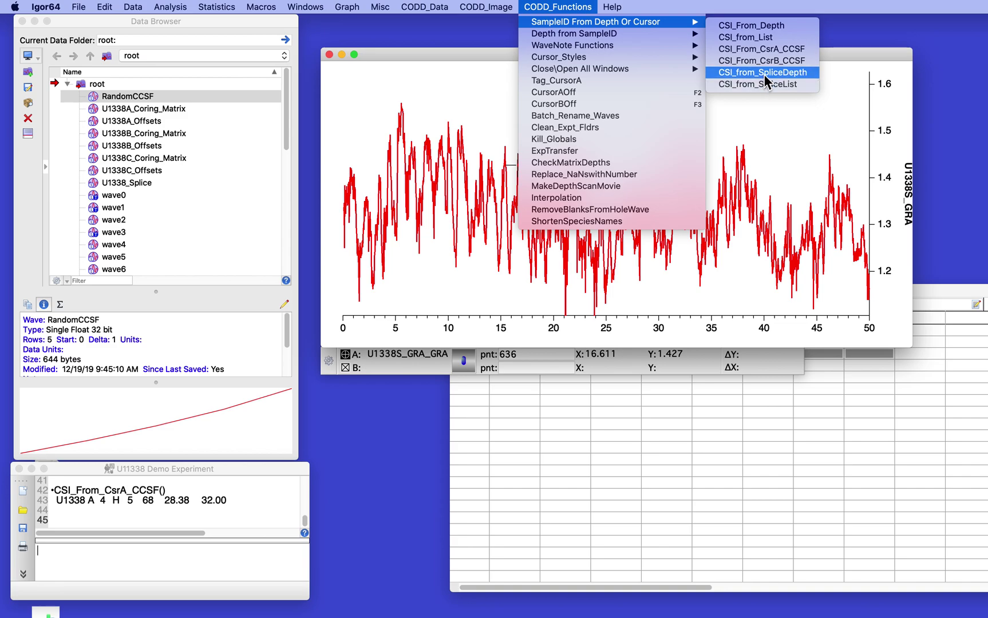
{"action": "left_click", "coordinate": [762, 49]}
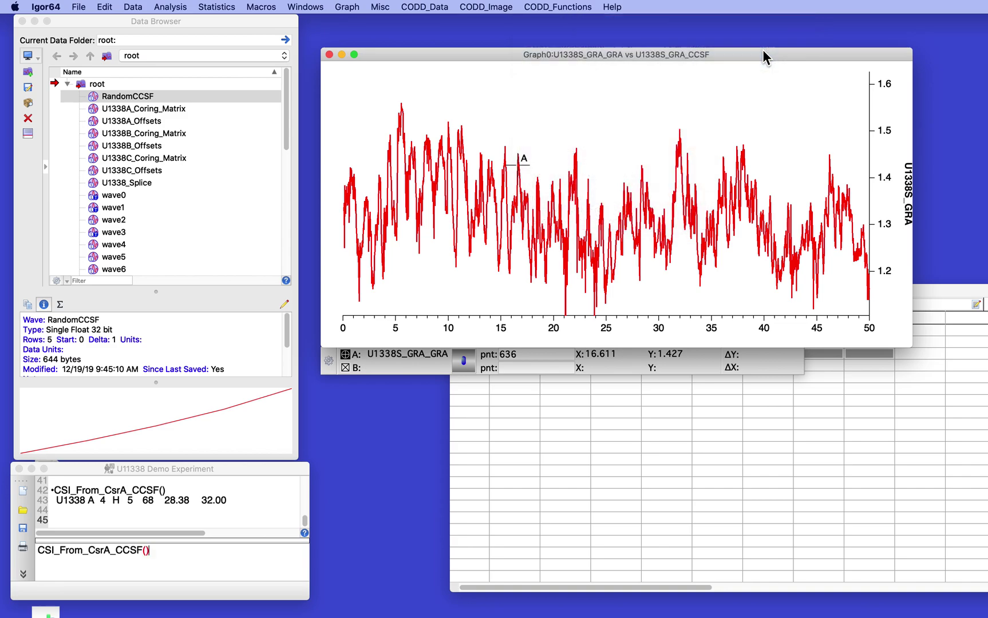
Step: Copy the U1338 B 2 H 6 sample ID line from the command history into row 2 of the sample table
{"action": "left_click", "coordinate": [52, 506]}
{"action": "left_click_drag", "start_coordinate": [52, 506], "coordinate": [250, 503]}
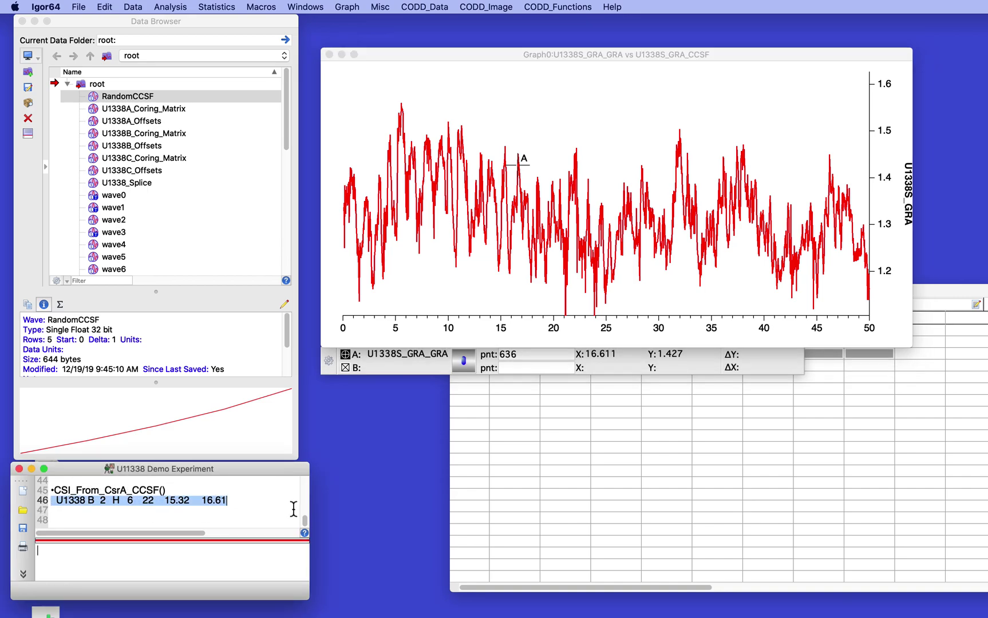
{"action": "left_click", "coordinate": [531, 398]}
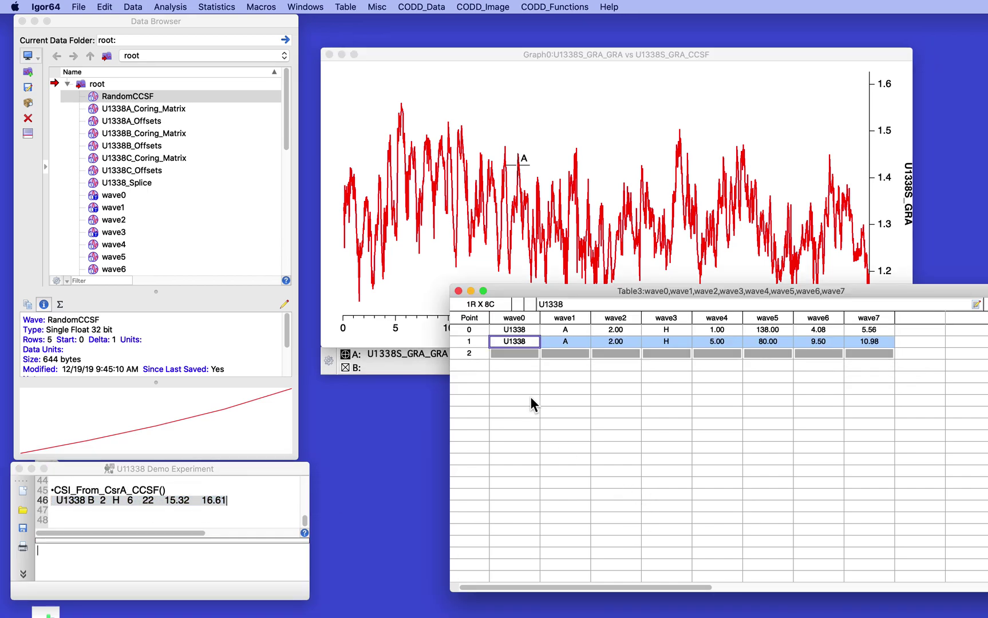
{"action": "left_click", "coordinate": [468, 356]}
{"action": "key", "text": "super+v"}
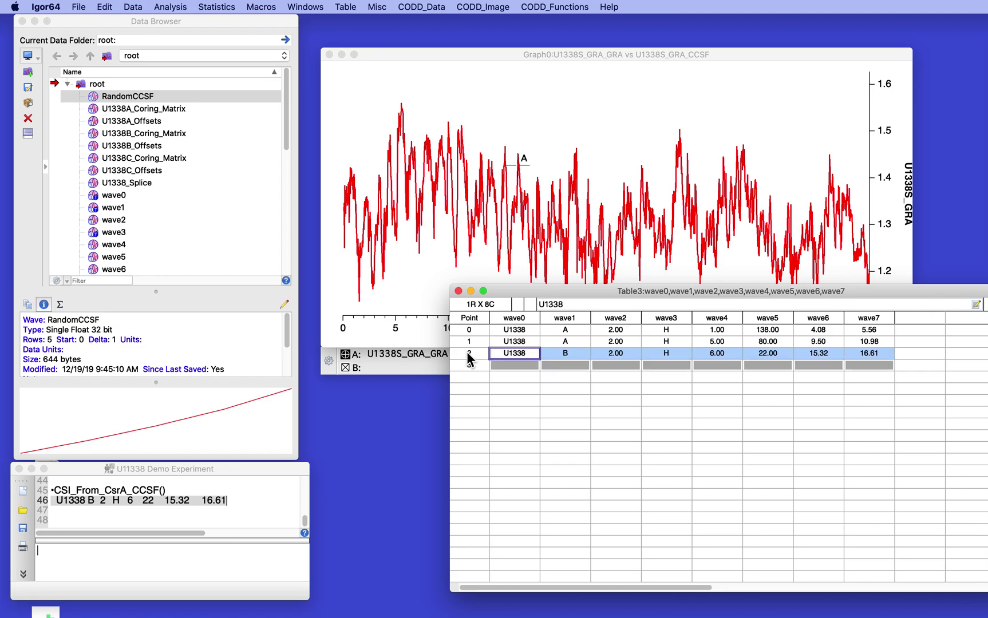